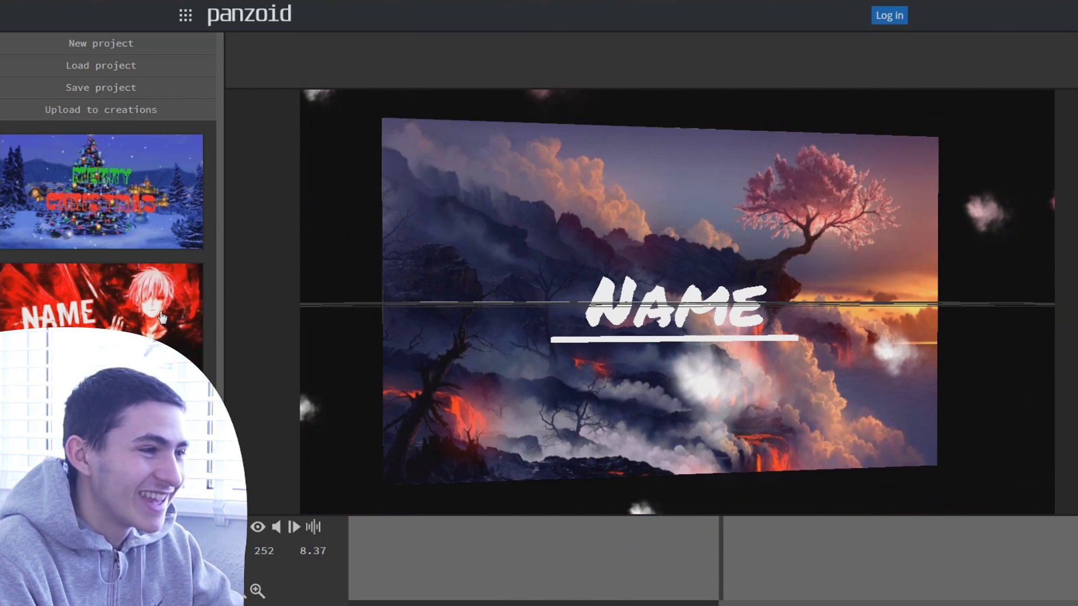
Step: Scroll the Panzoid intro gallery down to the My Universal Intro remake entry
scroll(121, 301, "down", 4)
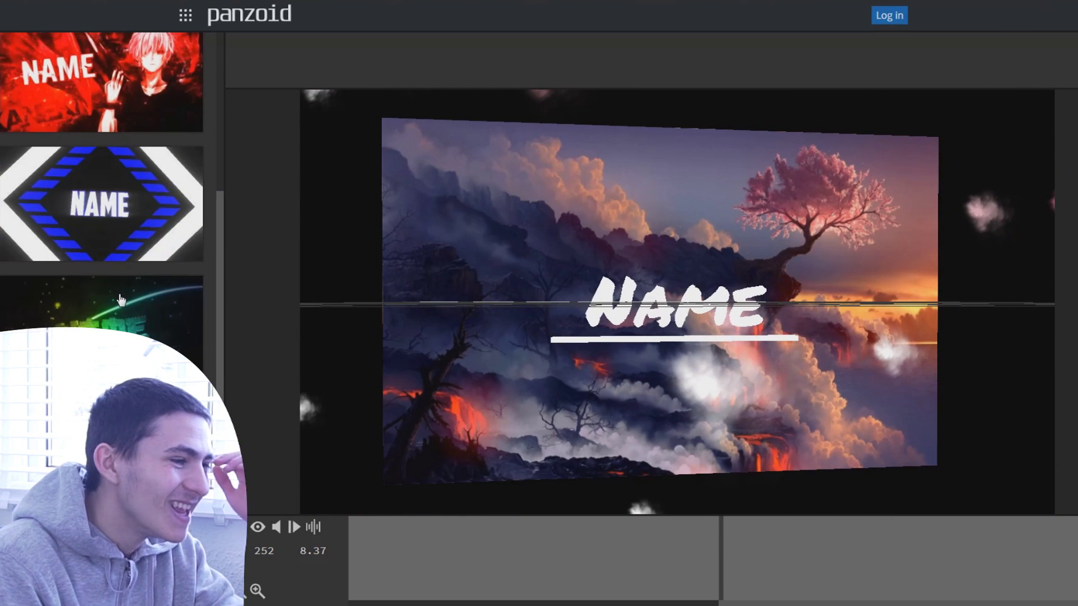
scroll(120, 300, "down", 1)
scroll(130, 314, "up", 5)
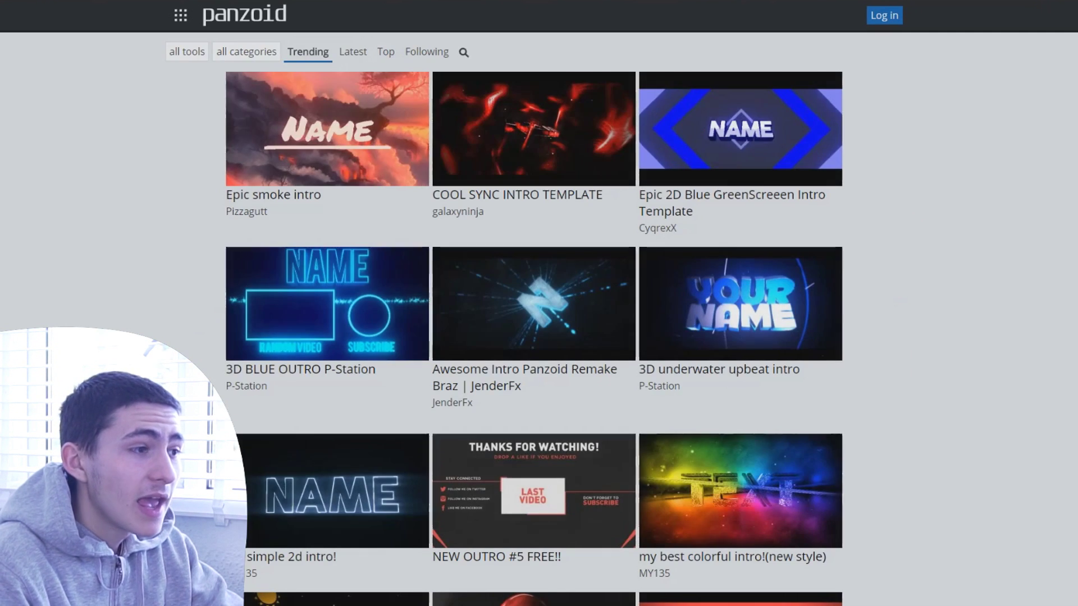
scroll(117, 306, "down", 8)
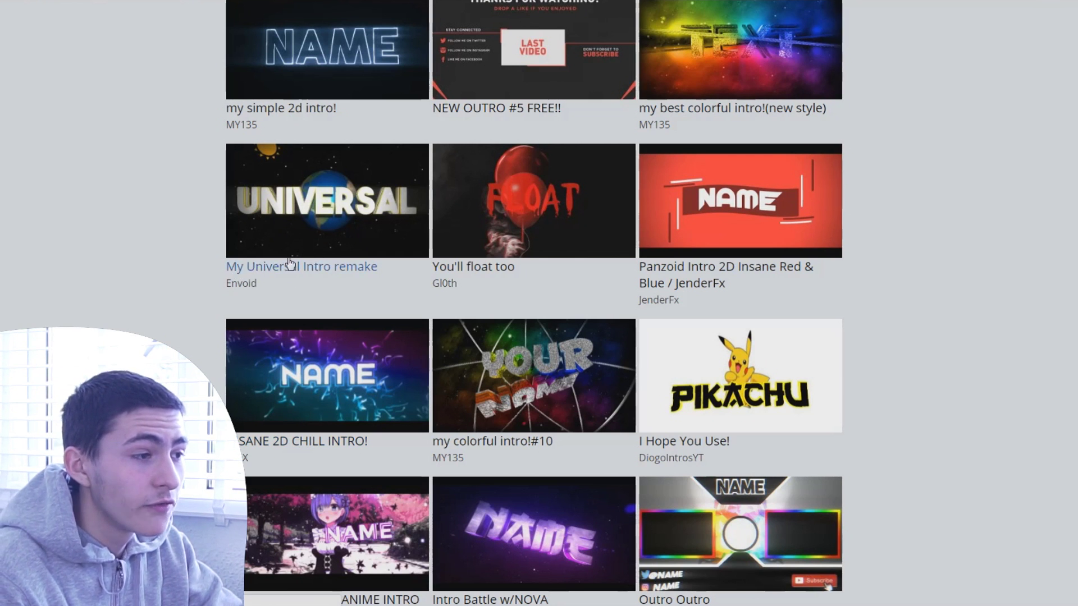
Step: Open My Universal Intro remake in Clipmaker and preview the UNIVERSAL globe animation to 14.97 s
left_click(328, 197)
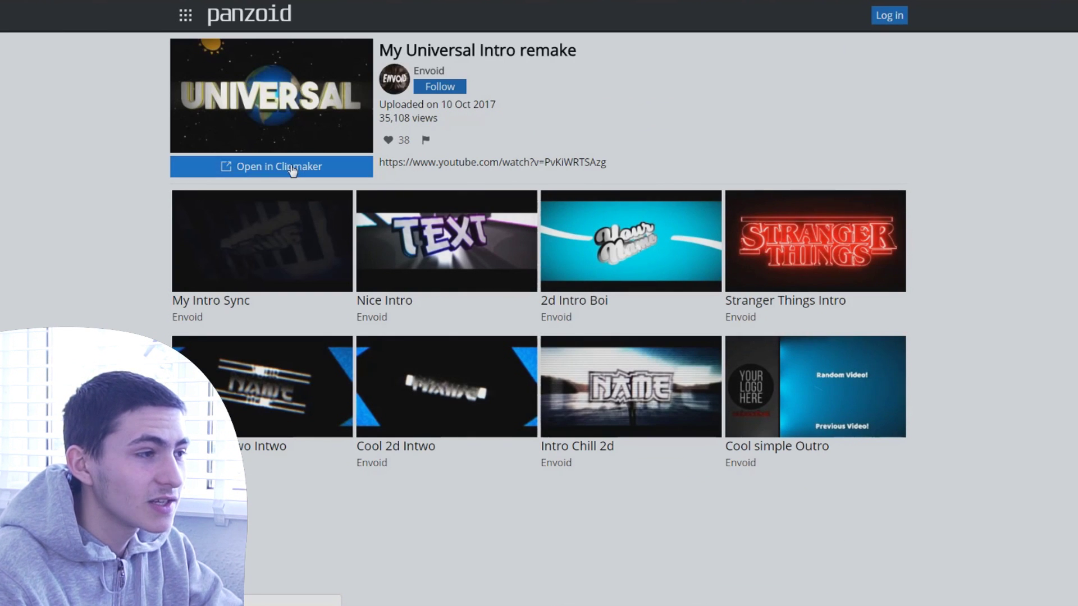
left_click(292, 165)
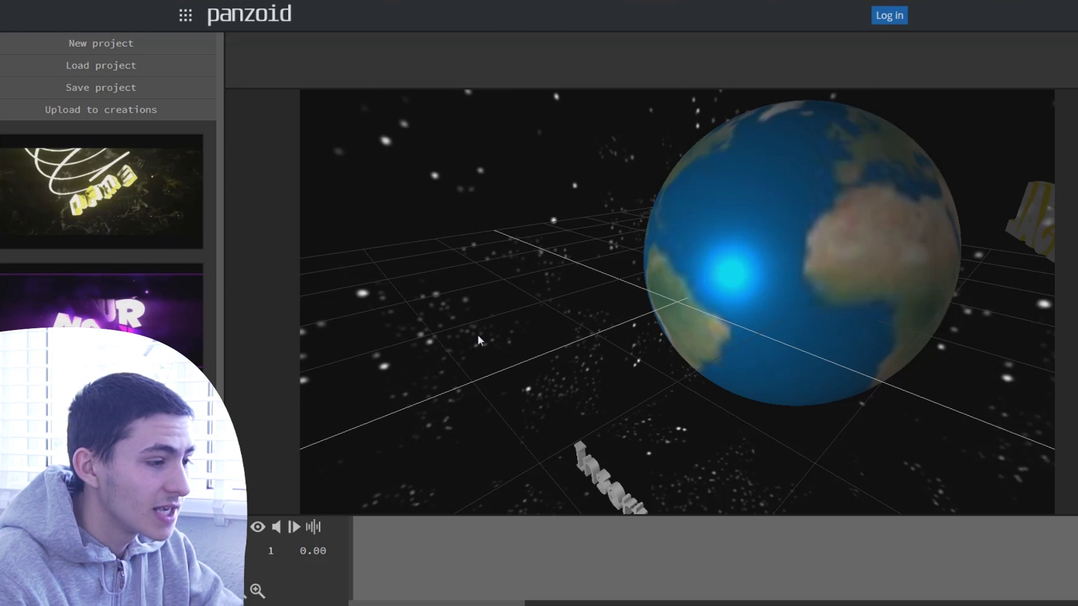
key("space")
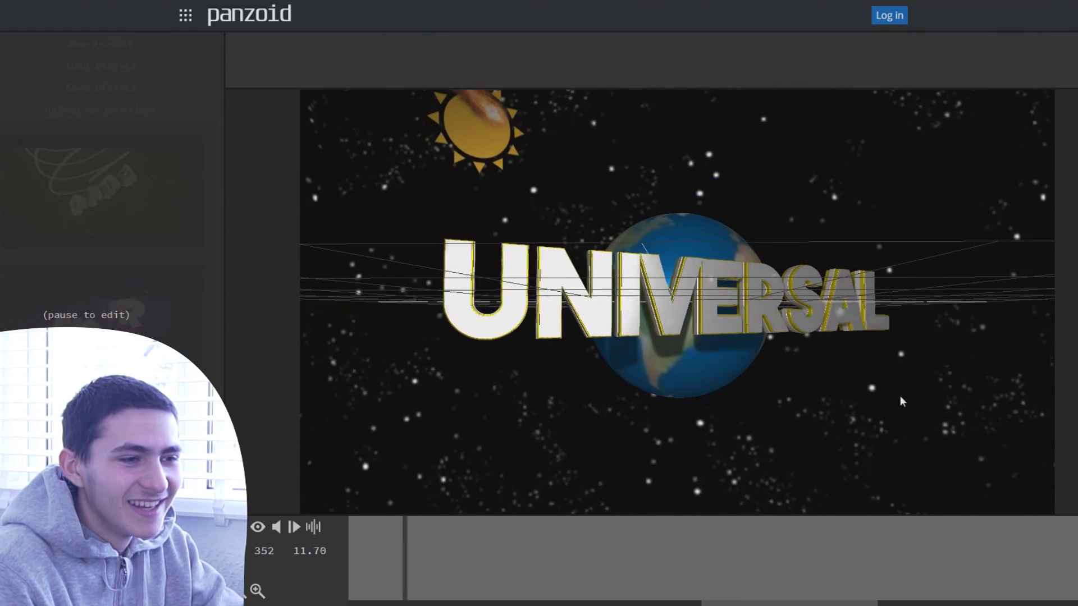
left_click(841, 369)
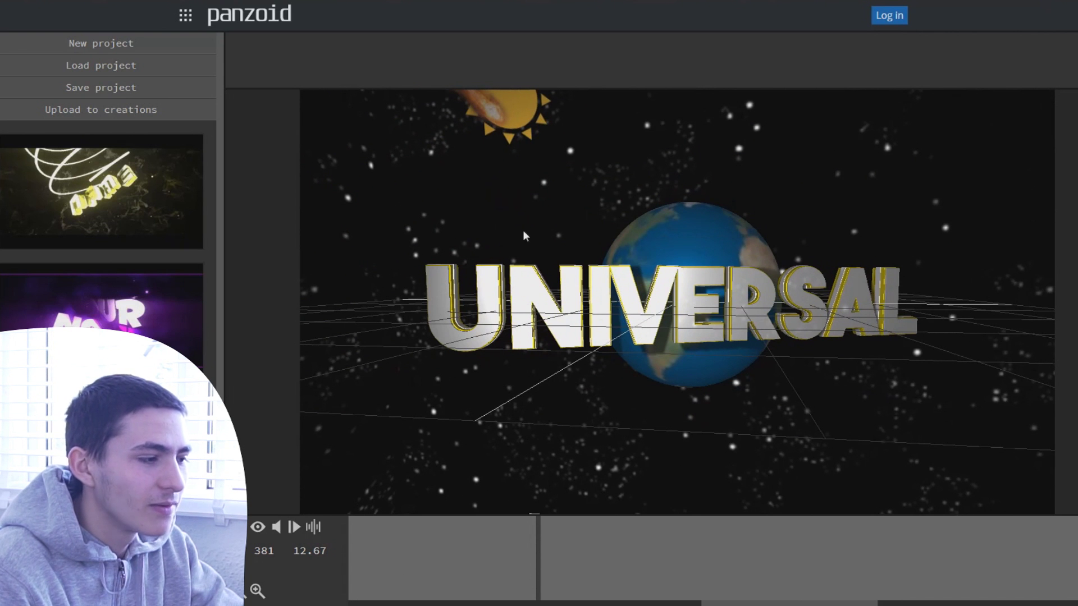
left_click_drag(534, 402, 568, 460)
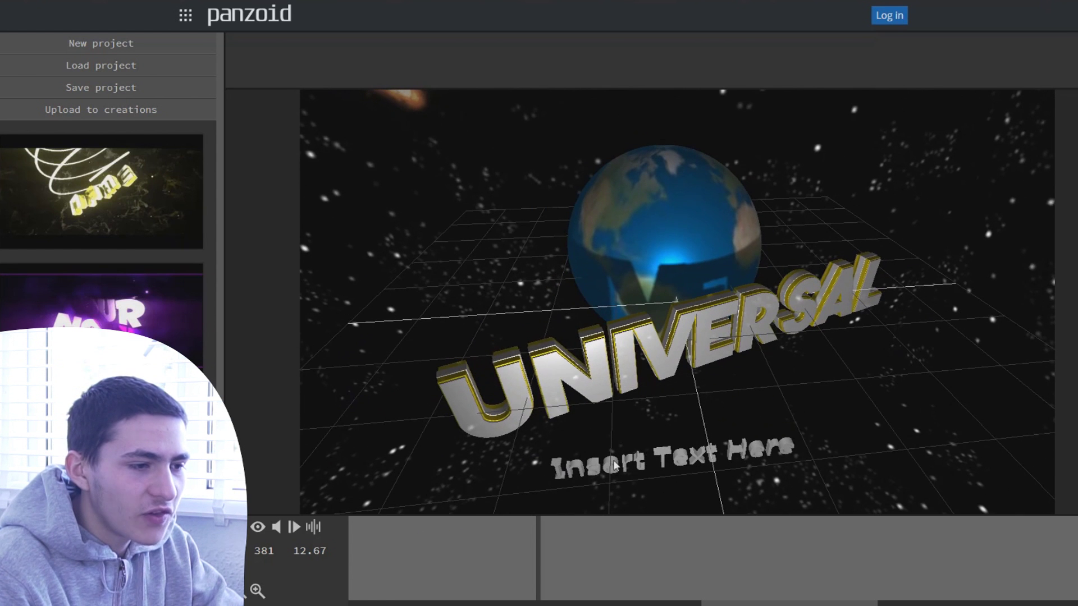
left_click(616, 469)
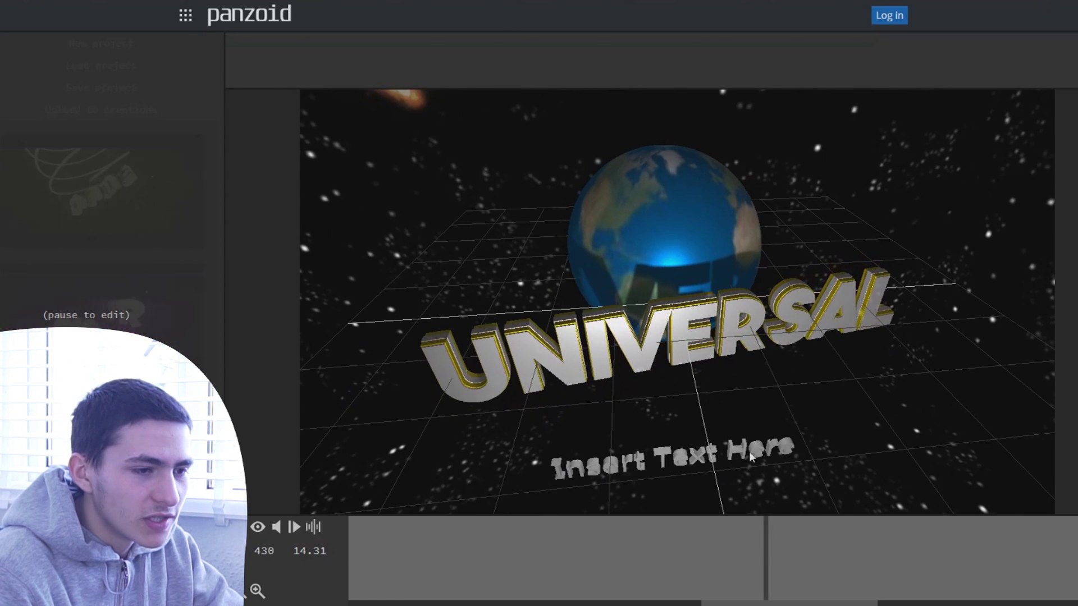
left_click(658, 343)
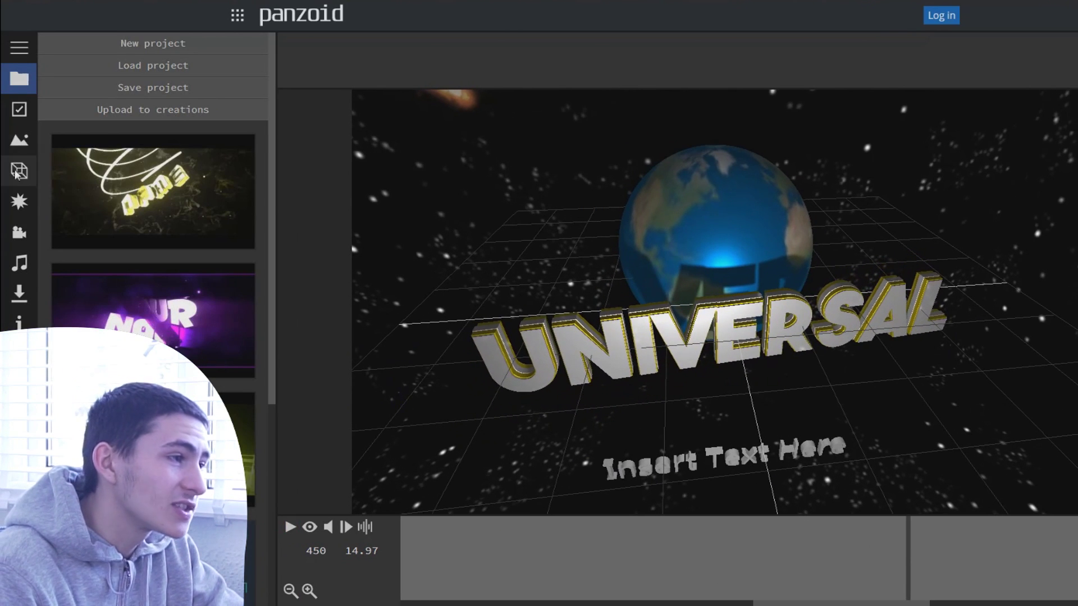
Step: Check the scene's Objects list, then go back to the template list and load another template
left_click(30, 178)
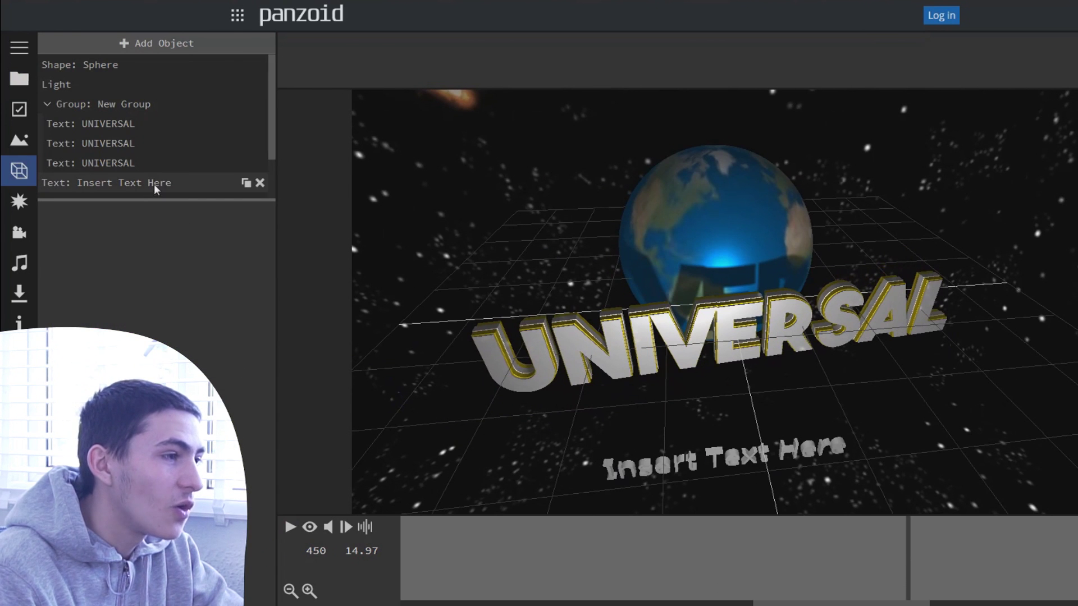
left_click(20, 79)
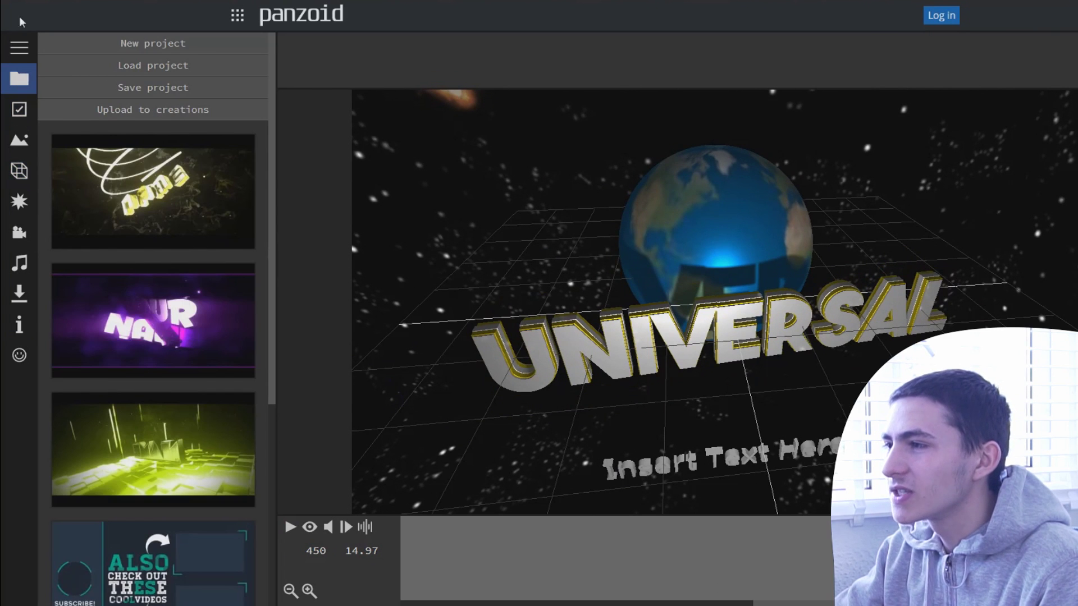
scroll(188, 230, "down", 5)
left_click(200, 236)
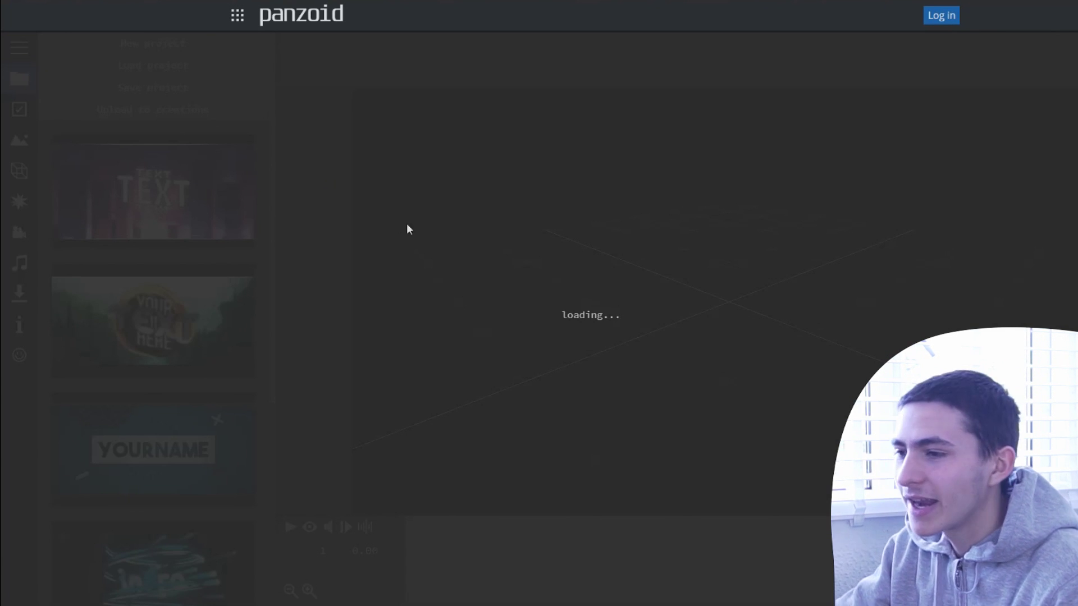
Step: Play and pause the newly loaded empty template
scroll(202, 331, "down", 3)
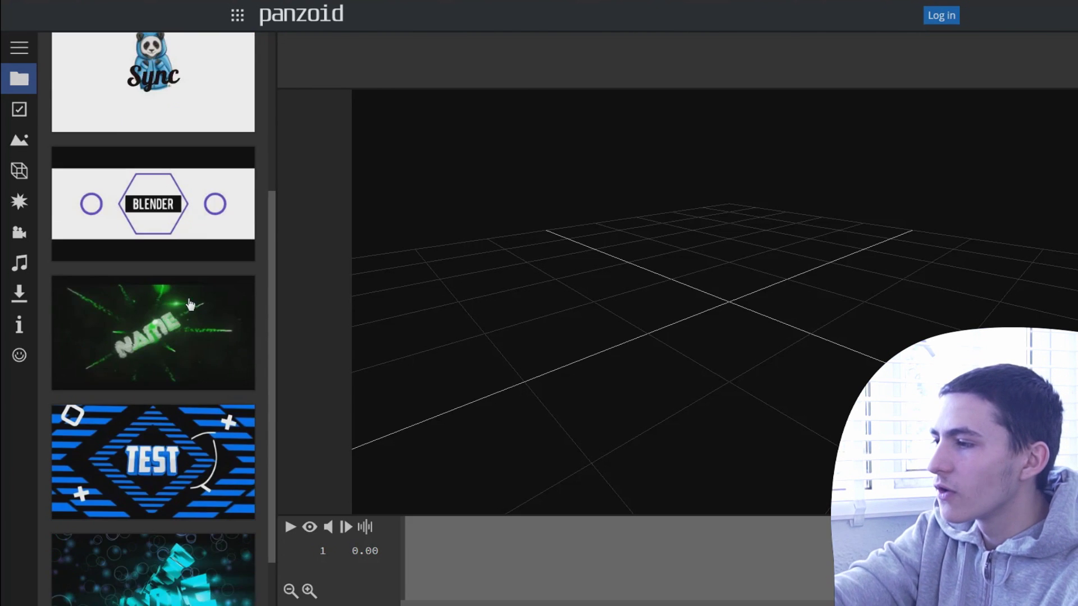
scroll(239, 319, "up", 3)
key("space")
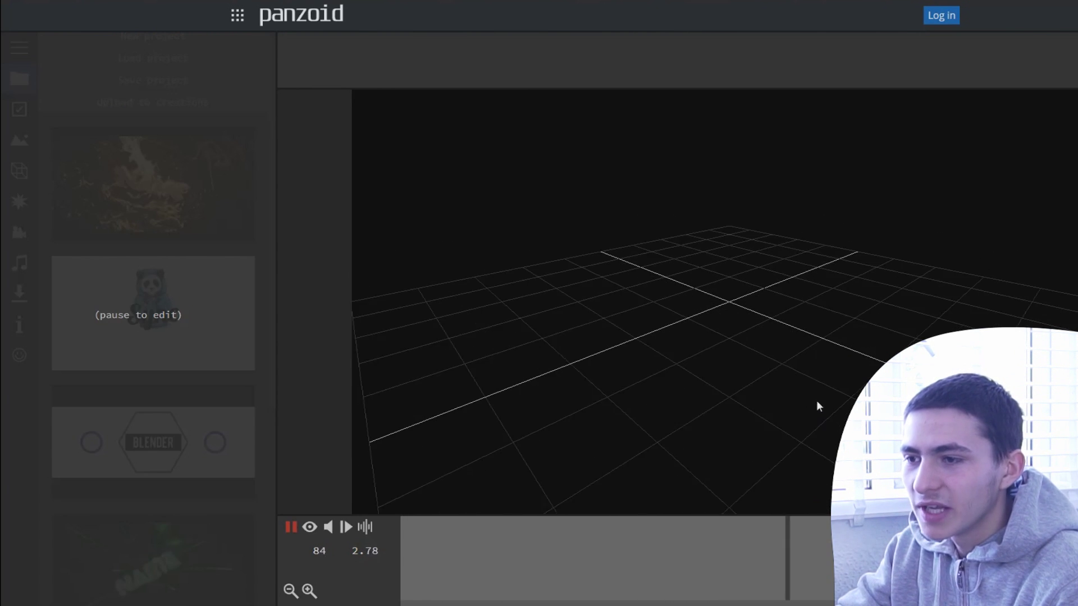
key("space")
scroll(141, 297, "down", 5)
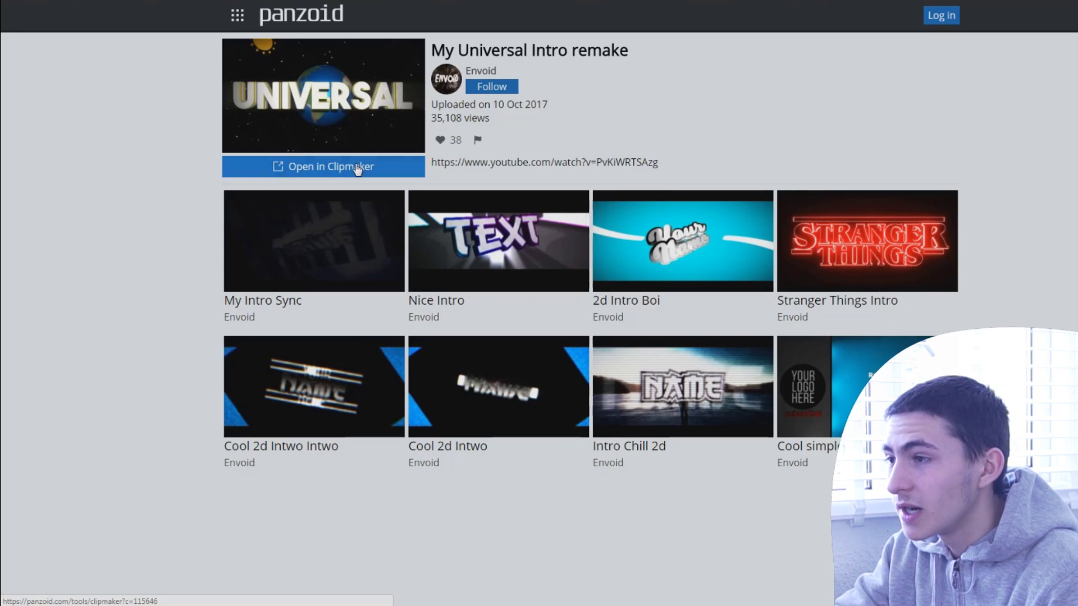
Step: Return to My Universal Intro remake and reopen it in Clipmaker
left_click(356, 168)
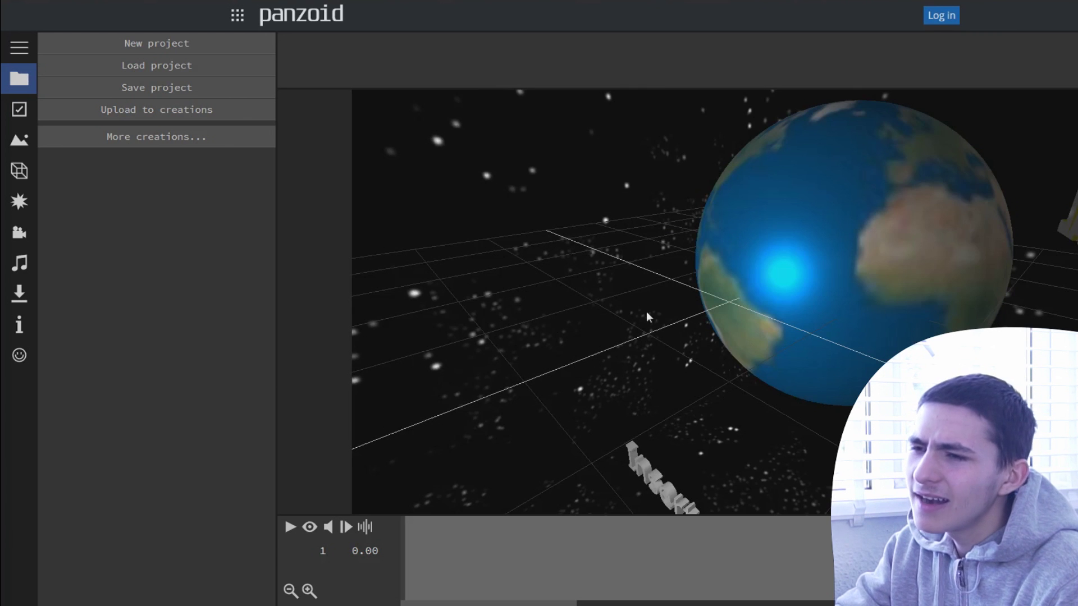
left_click(157, 137)
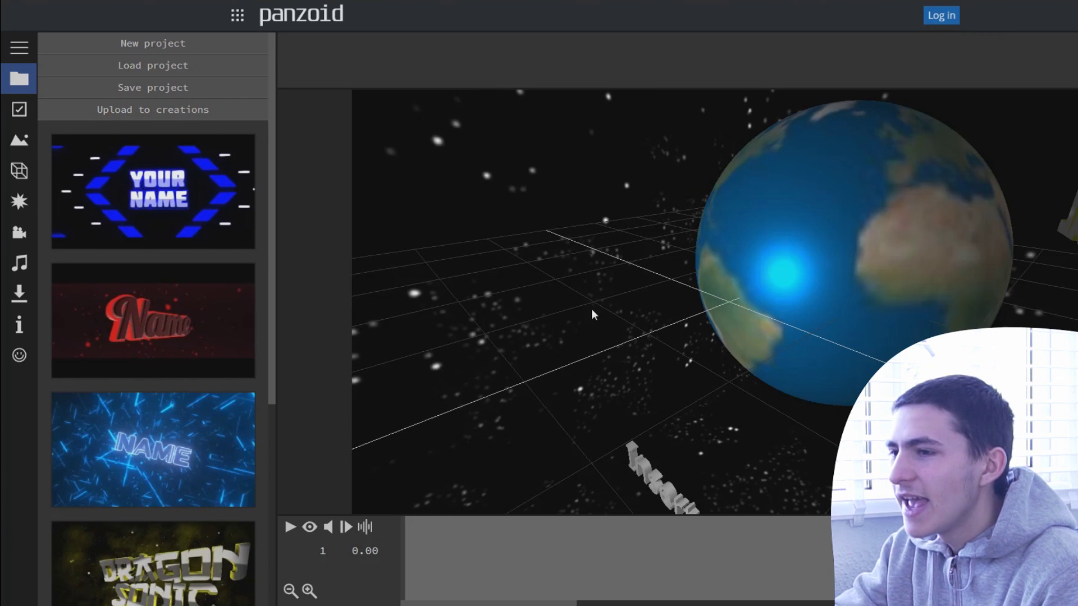
scroll(595, 323, "down", 3)
scroll(602, 323, "up", 4)
Step: Orbit around the globe and play the 3D UNIVERSAL lettering to 3.47 s
left_click_drag(602, 324, 685, 302)
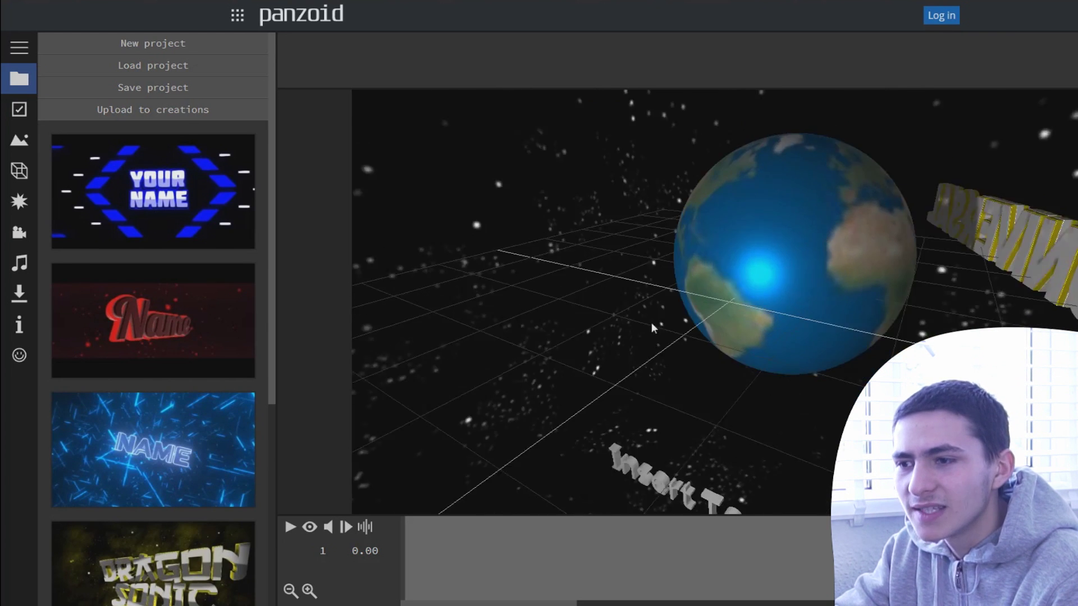
key("space")
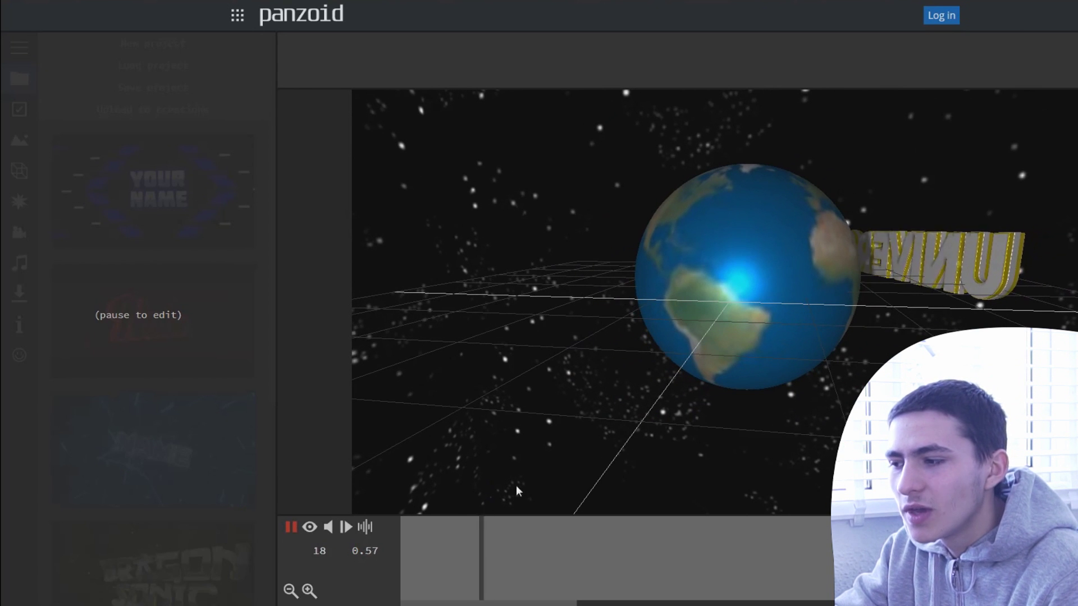
key("space")
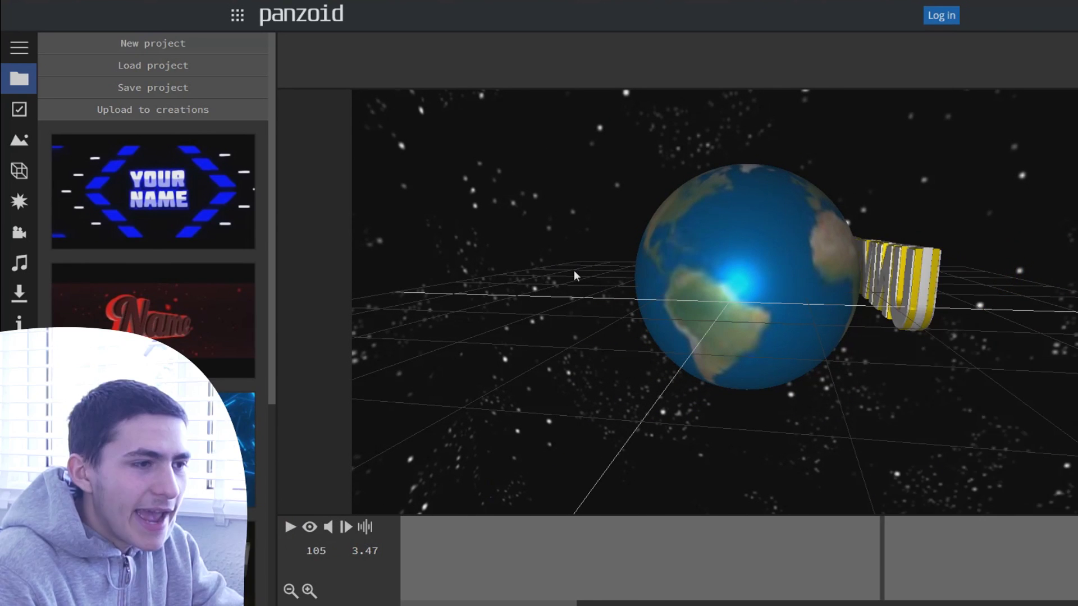
left_click_drag(574, 270, 426, 238)
left_click_drag(619, 217, 756, 308)
scroll(757, 307, "up", 10)
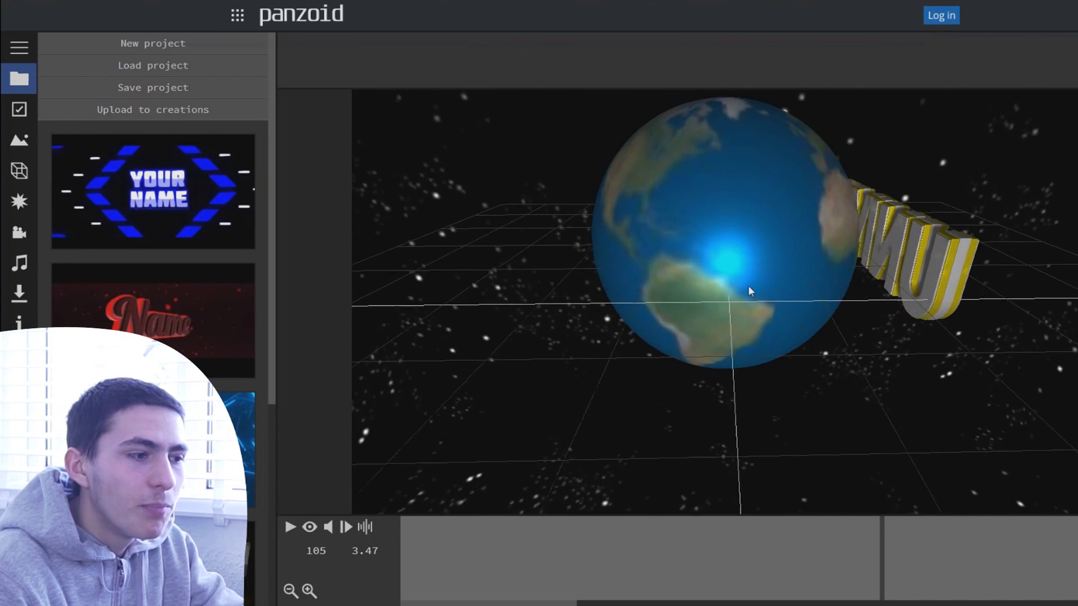
Step: Switch to the rendered preview and play the intro briefly
left_click(310, 528)
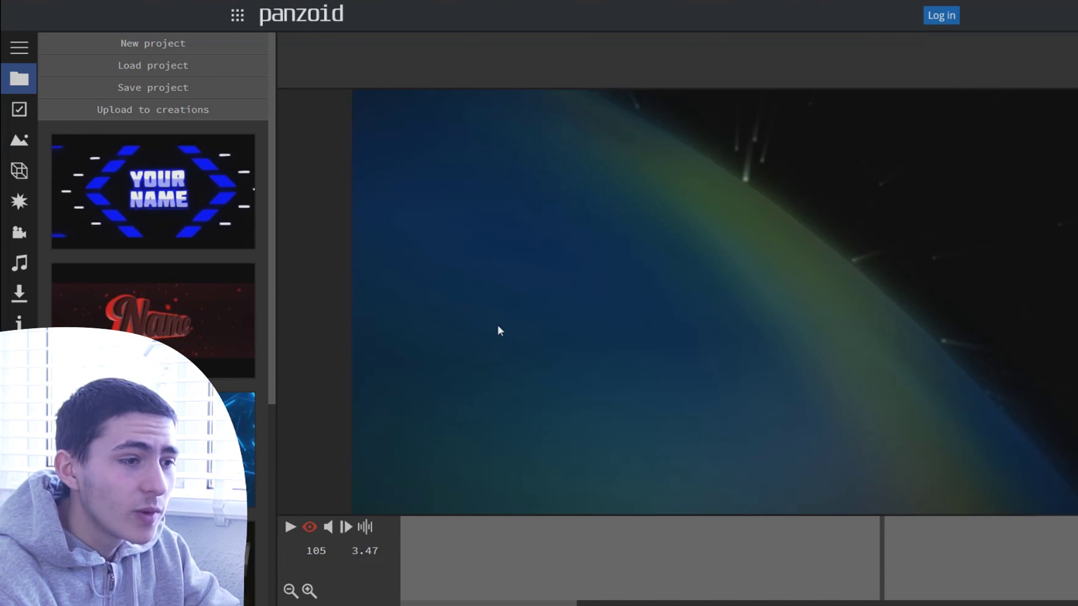
left_click(291, 527)
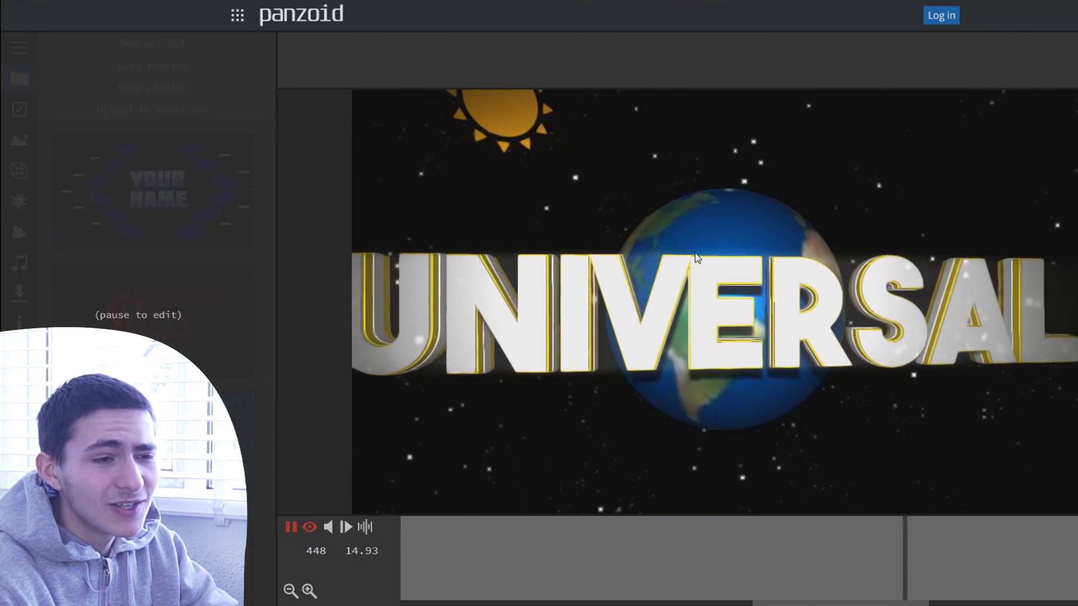
key("space")
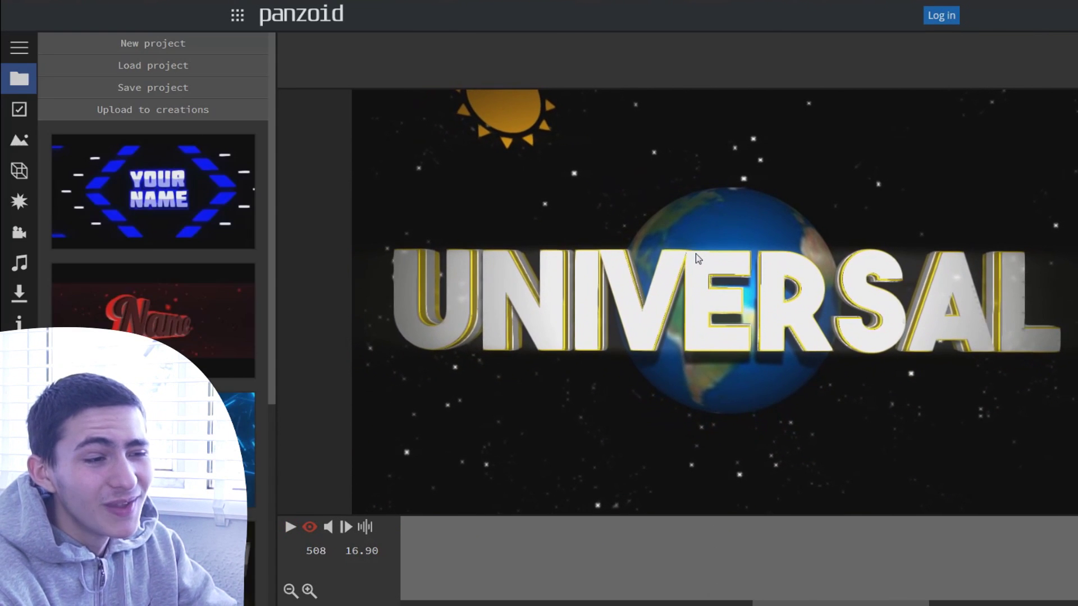
Step: Scrub the timeline to frame 282, where the UNIVERSAL title appears, and orbit the logo
left_click(524, 561)
left_click_drag(374, 553, 256, 553)
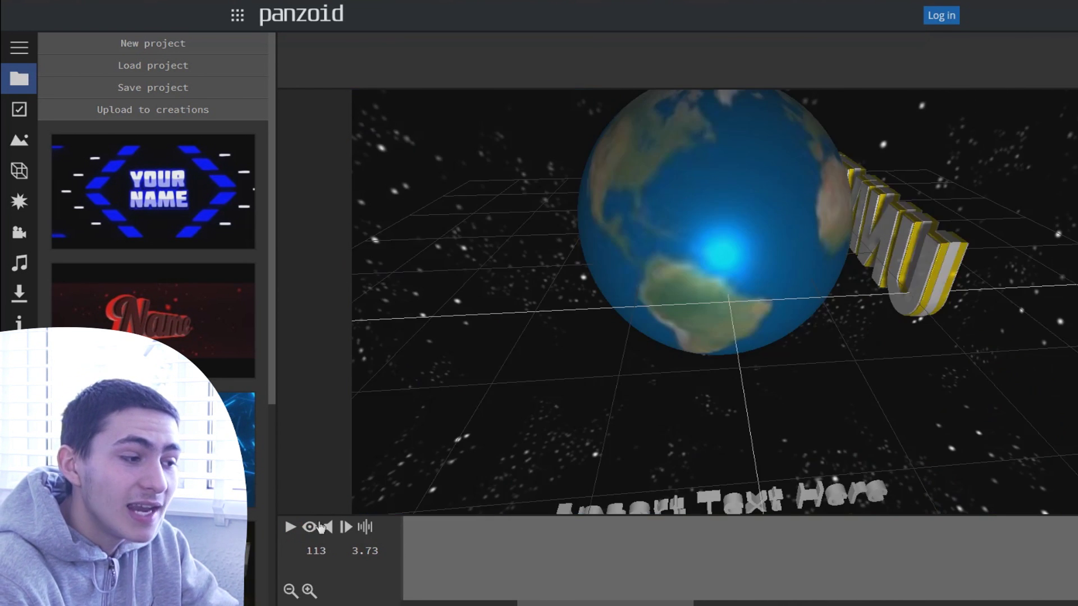
left_click(565, 525)
left_click_drag(565, 522, 1075, 543)
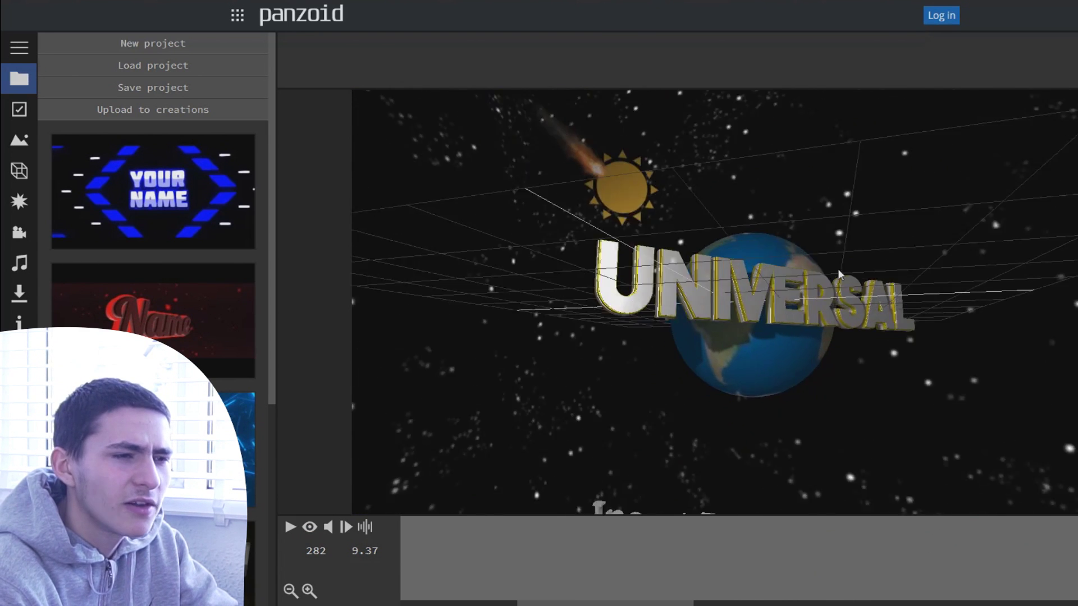
left_click_drag(646, 331, 750, 341)
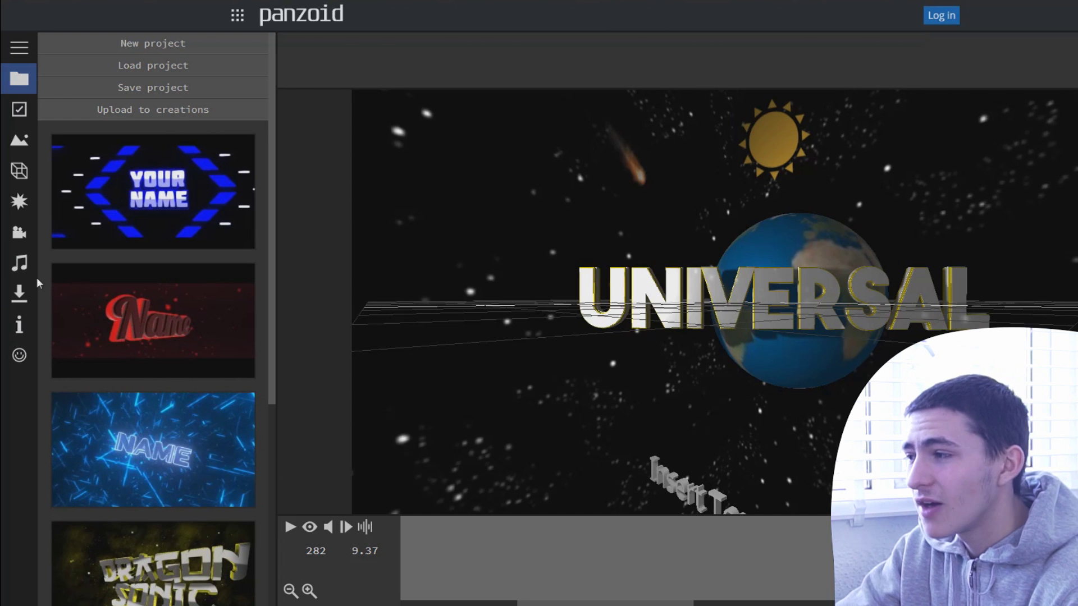
Step: Show the Objects list and change the first Text: UNIVERSAL layer to JACK
left_click(19, 171)
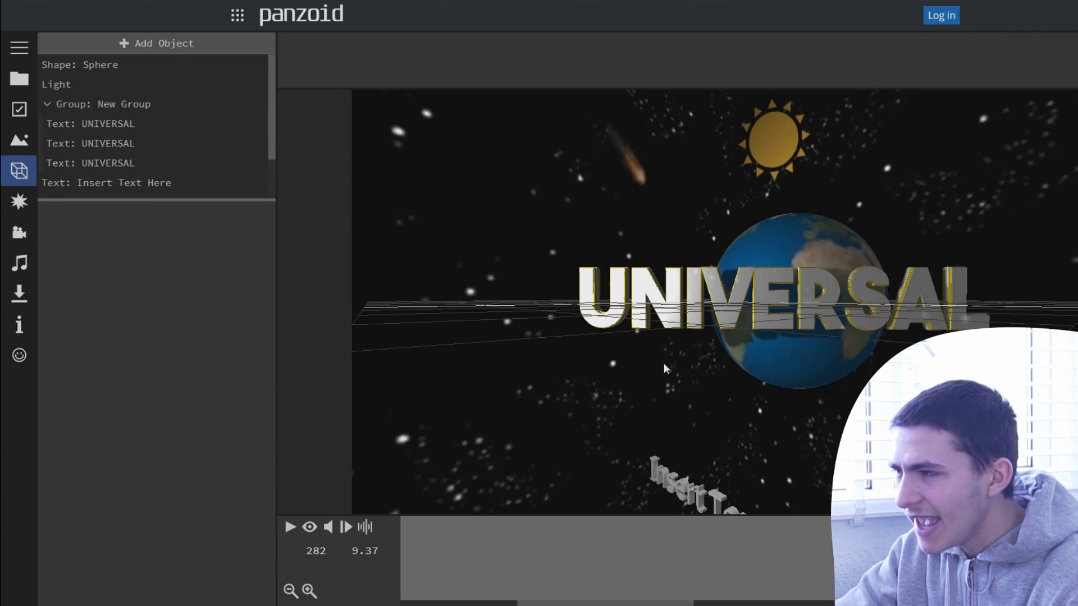
left_click_drag(662, 374, 711, 288)
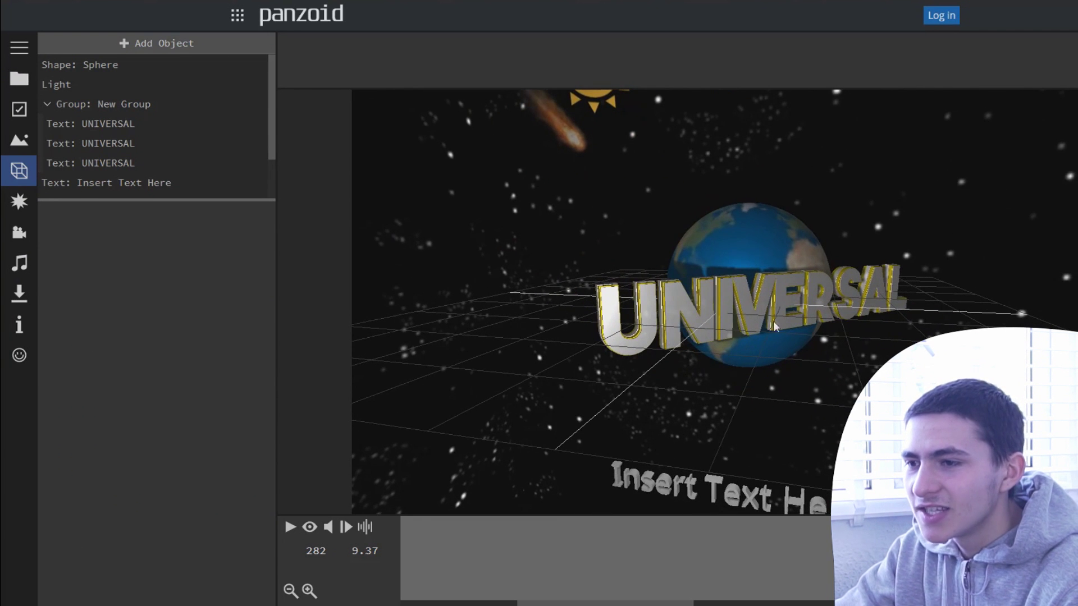
left_click_drag(771, 322, 757, 318)
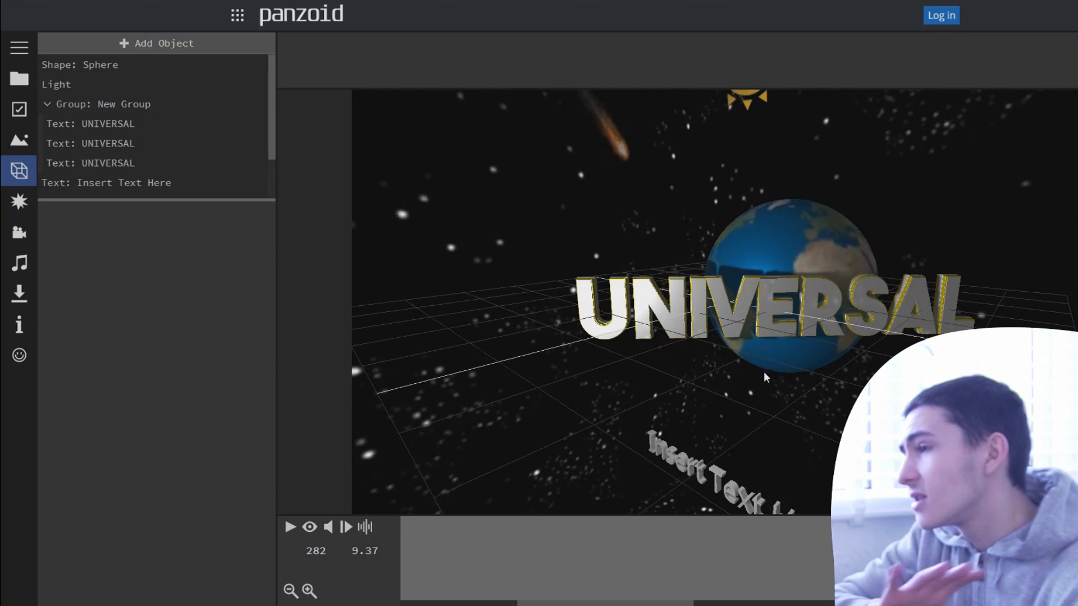
left_click(110, 117)
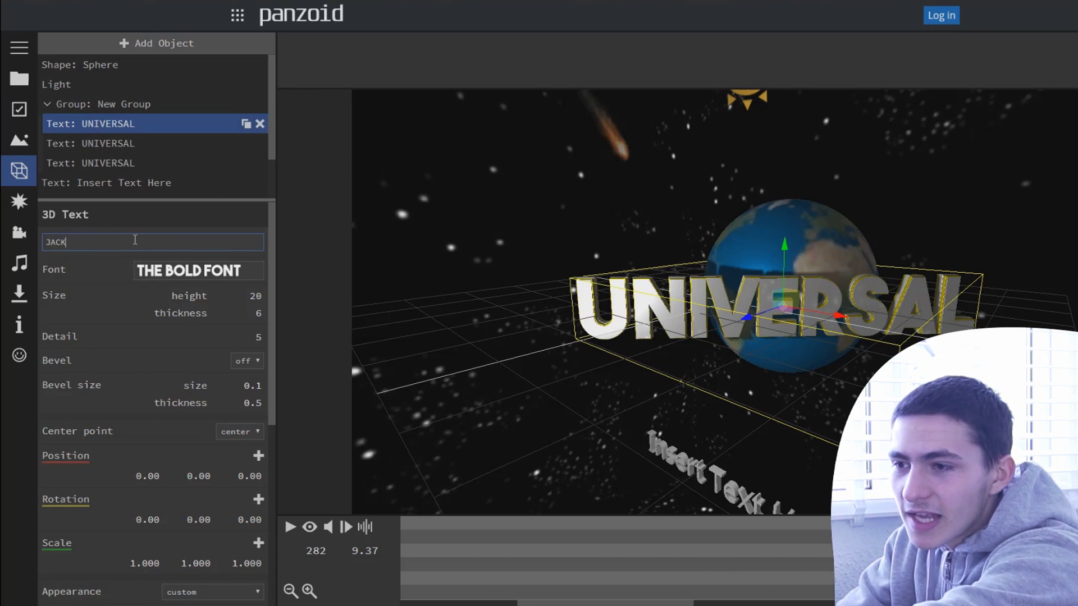
scroll(844, 331, "up", 5)
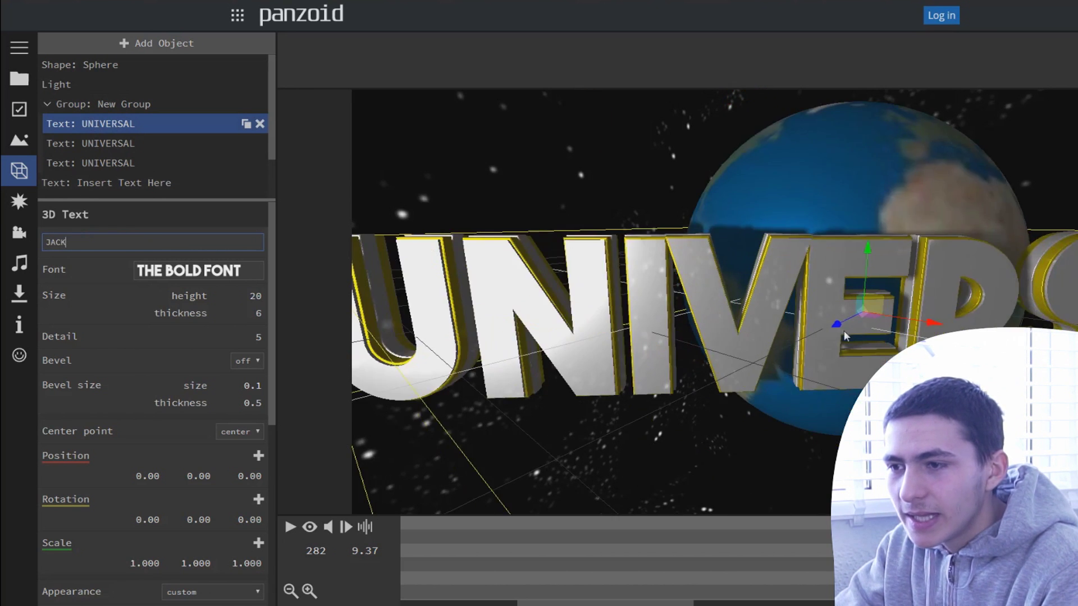
left_click_drag(788, 254, 905, 294)
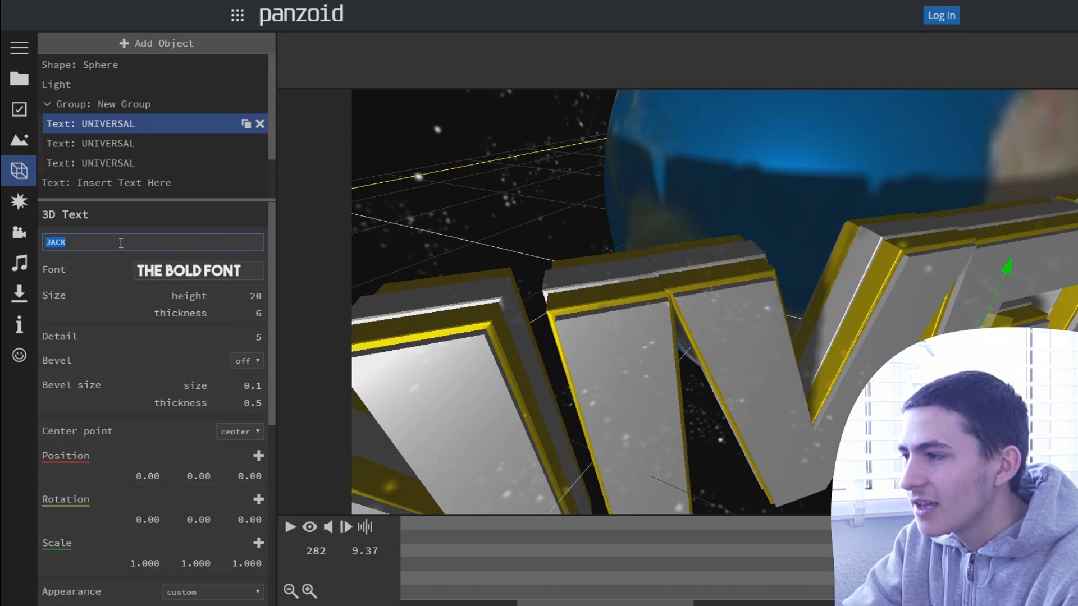
key("Return")
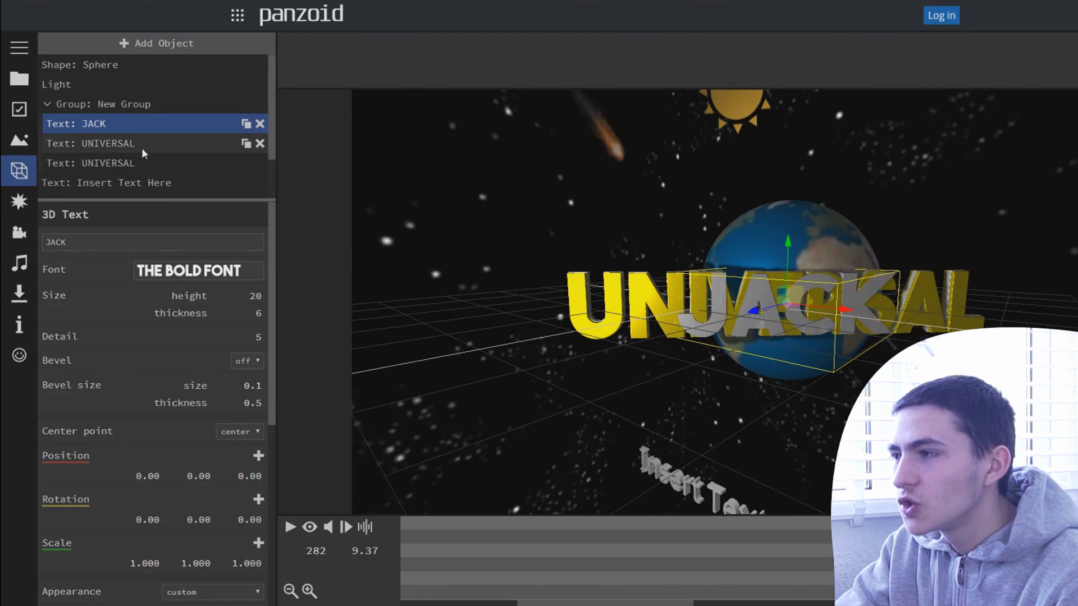
Step: Replace the remaining two UNIVERSAL text layers with JACK
left_click(141, 144)
double_click(178, 238)
type("JACK")
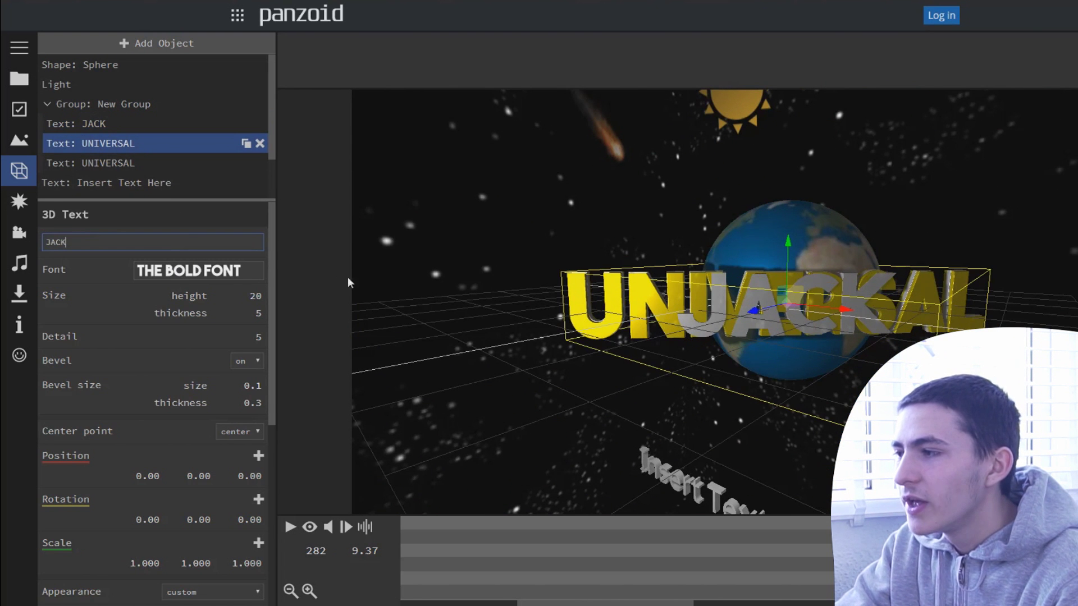
left_click(110, 160)
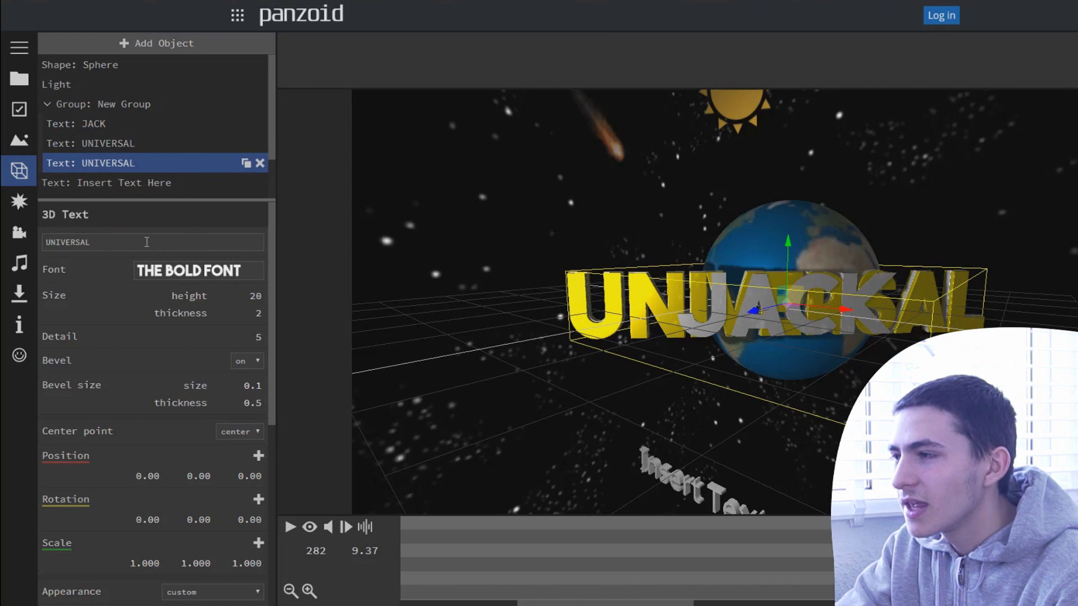
left_click(119, 166)
left_click(139, 145)
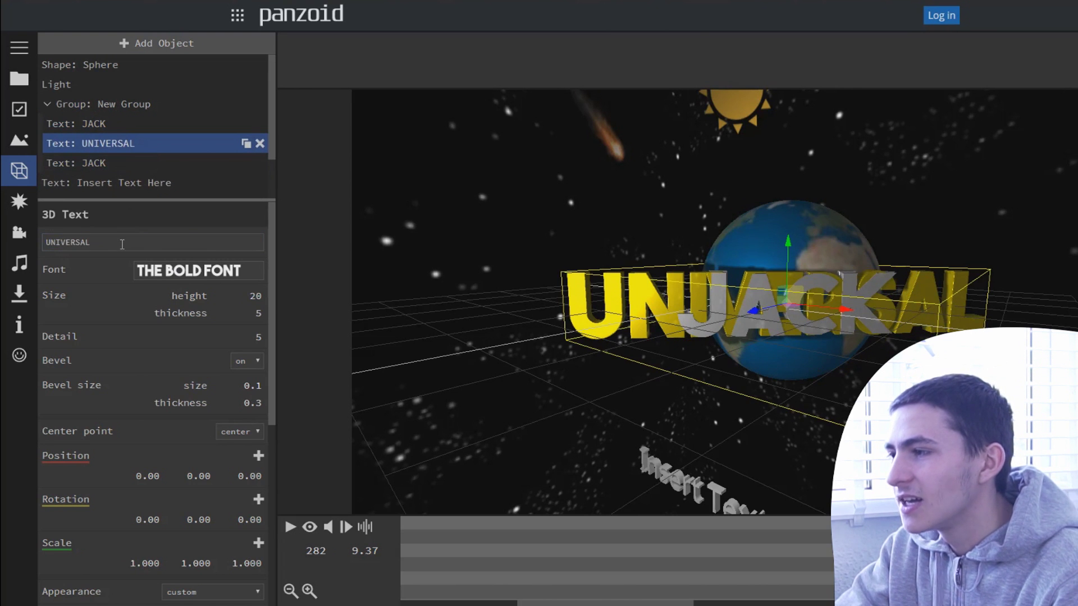
triple_click(151, 242)
type("JACK")
key("Return")
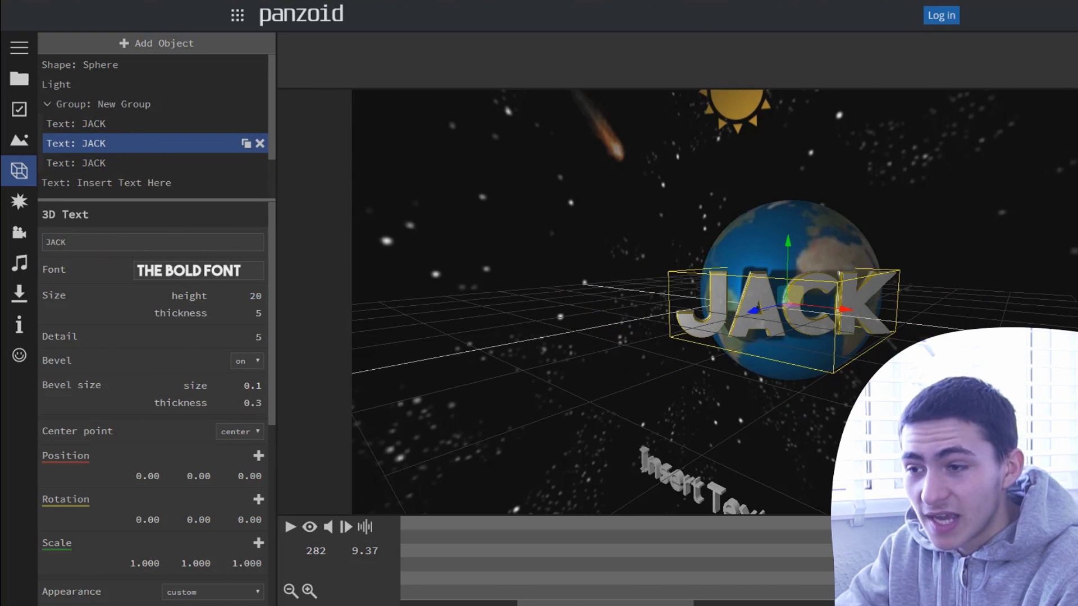
Step: Preview the JACK title intro in camera view through to 17.57 s
left_click(308, 527)
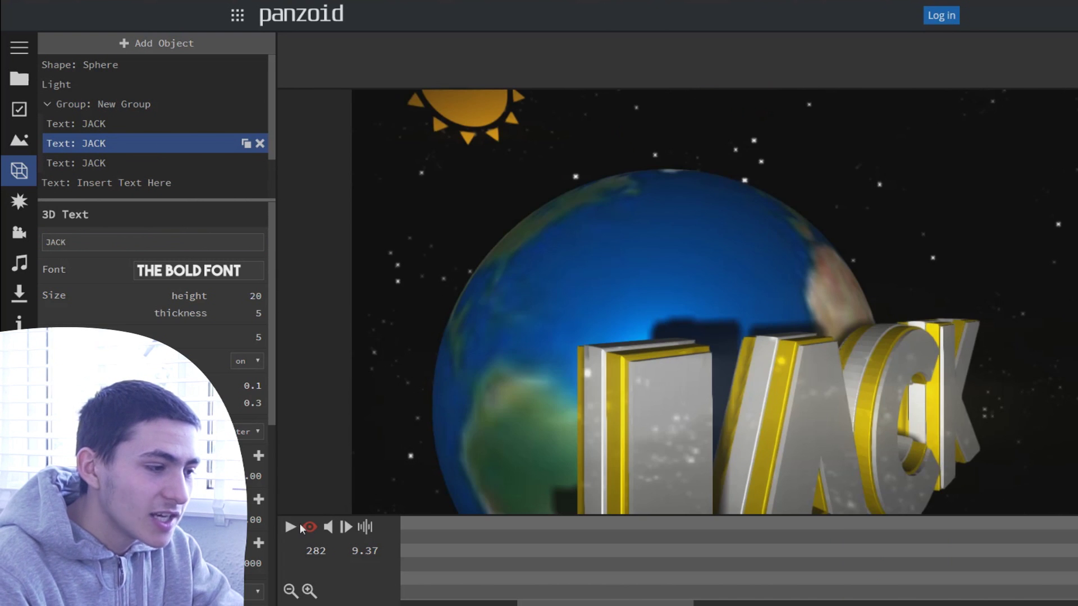
left_click(290, 527)
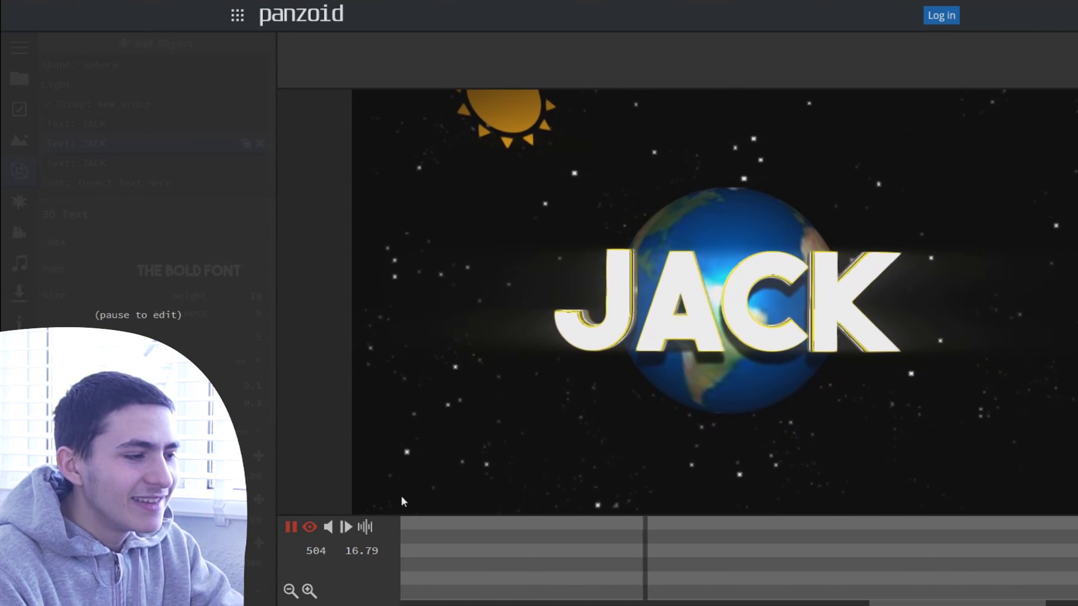
key("space")
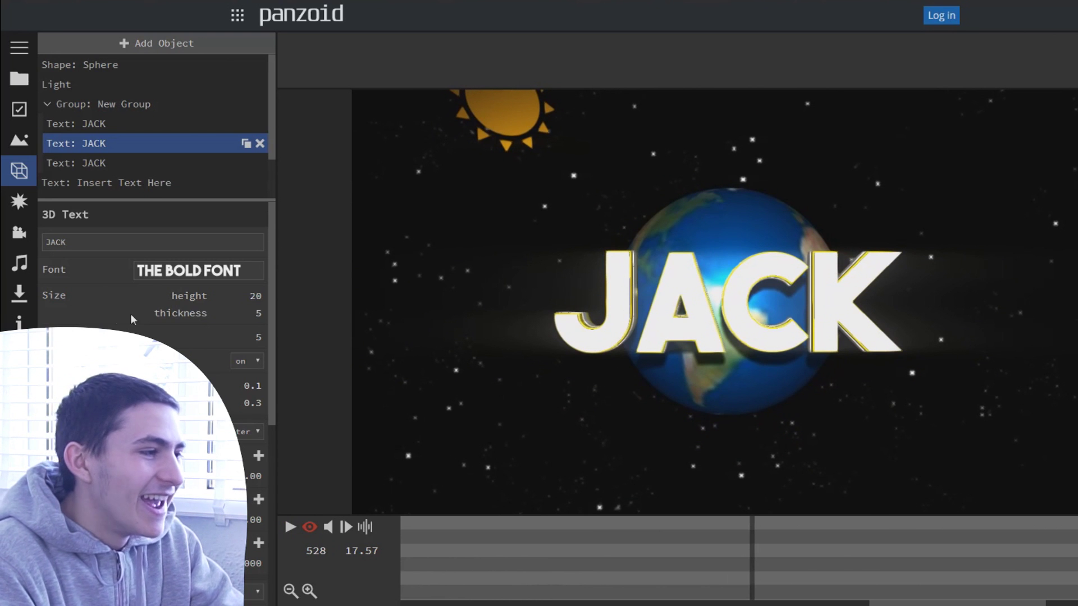
left_click(22, 327)
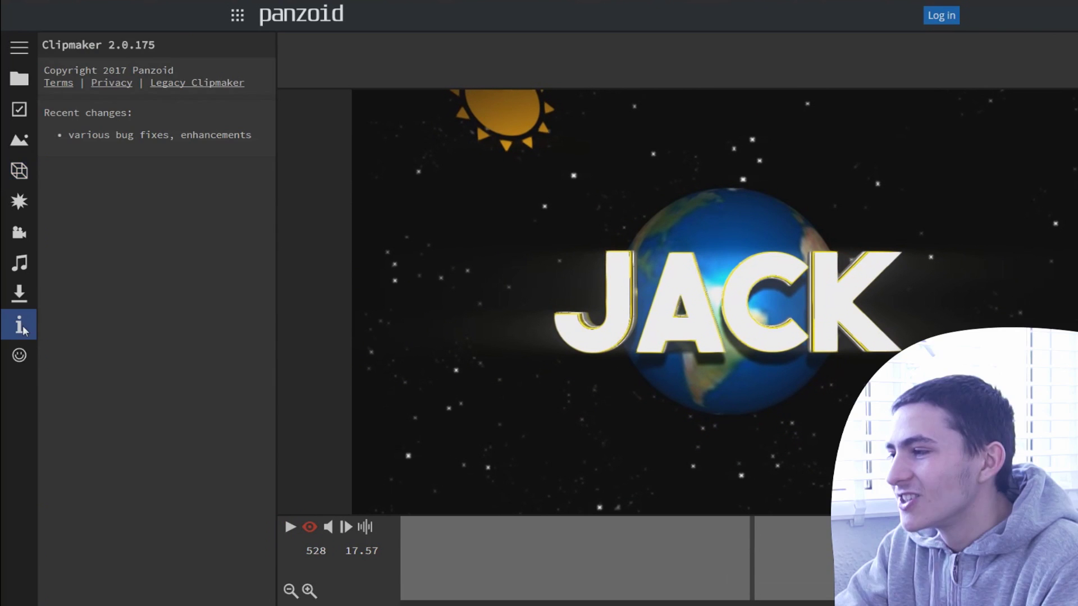
Step: Render the intro in balanced mode as .mkv (vp8/opus) from the Download panel
left_click(25, 297)
left_click(233, 100)
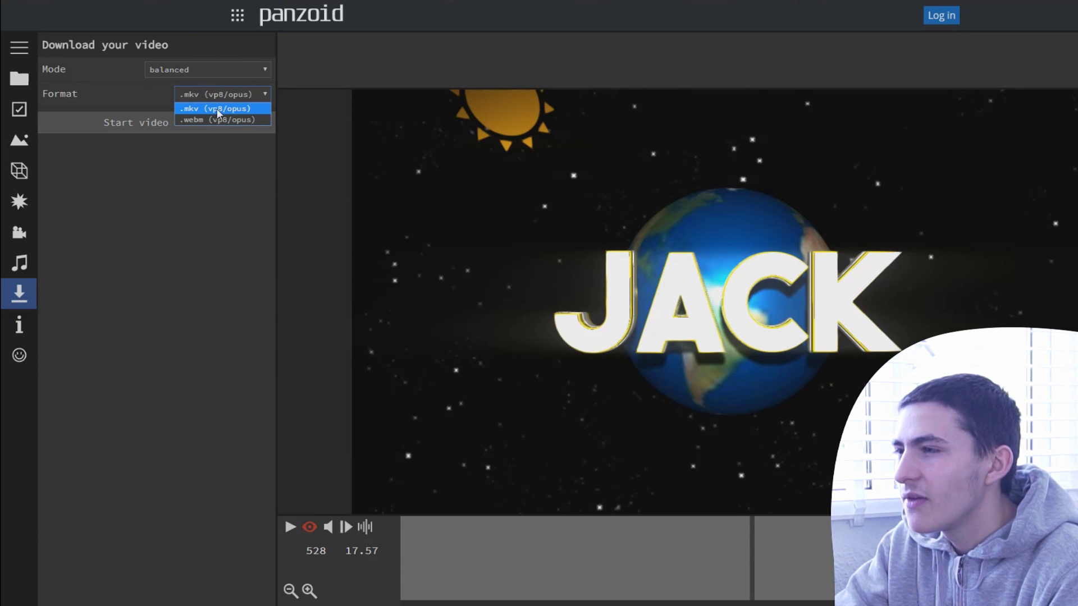
left_click(203, 139)
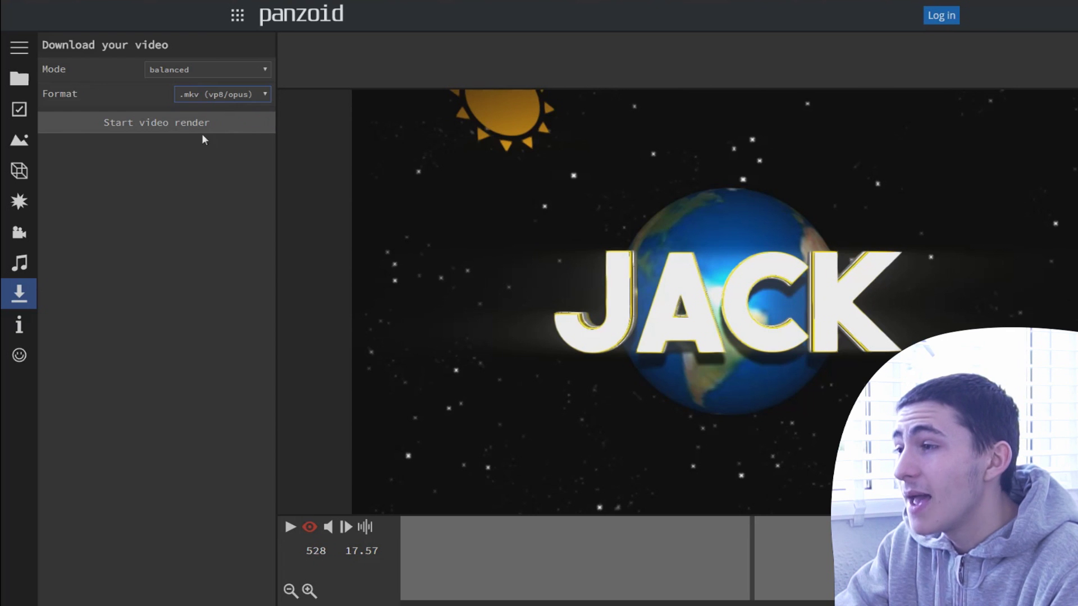
left_click(195, 126)
left_click(191, 35)
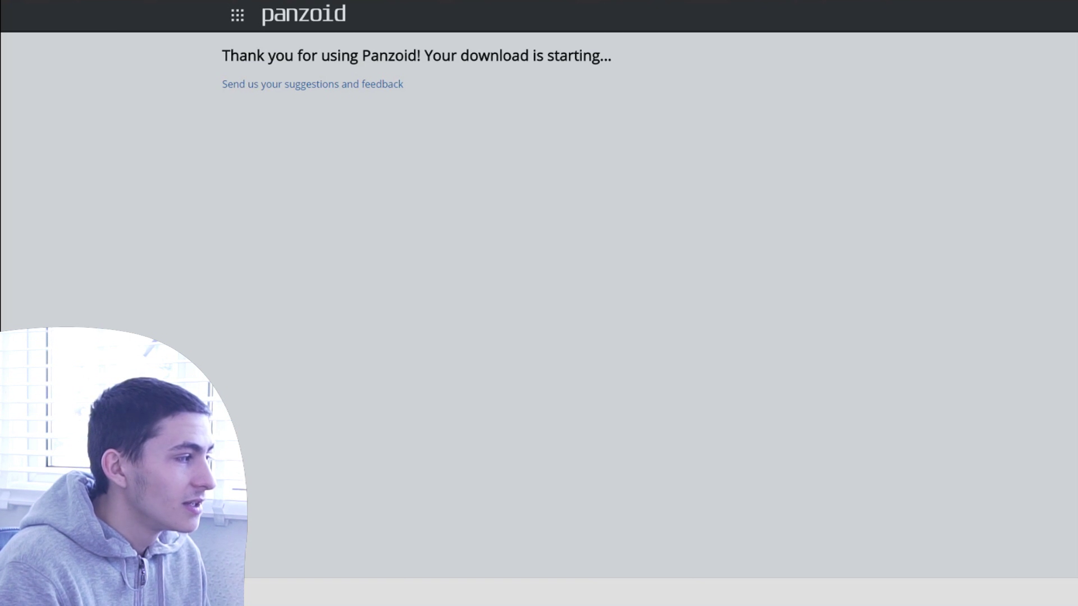
Step: Cancel the Windows 'can't open this file' warning for video.webm
left_click(611, 256)
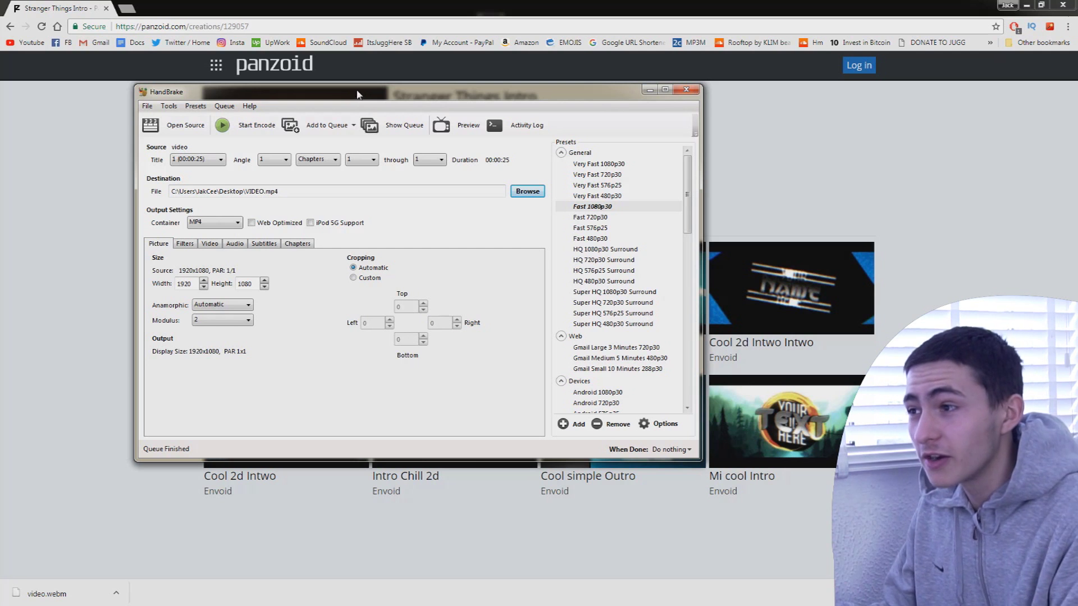
Step: Return Chrome to the Universal Intro page, move HandBrake right, and minimize Chrome
left_click(381, 5)
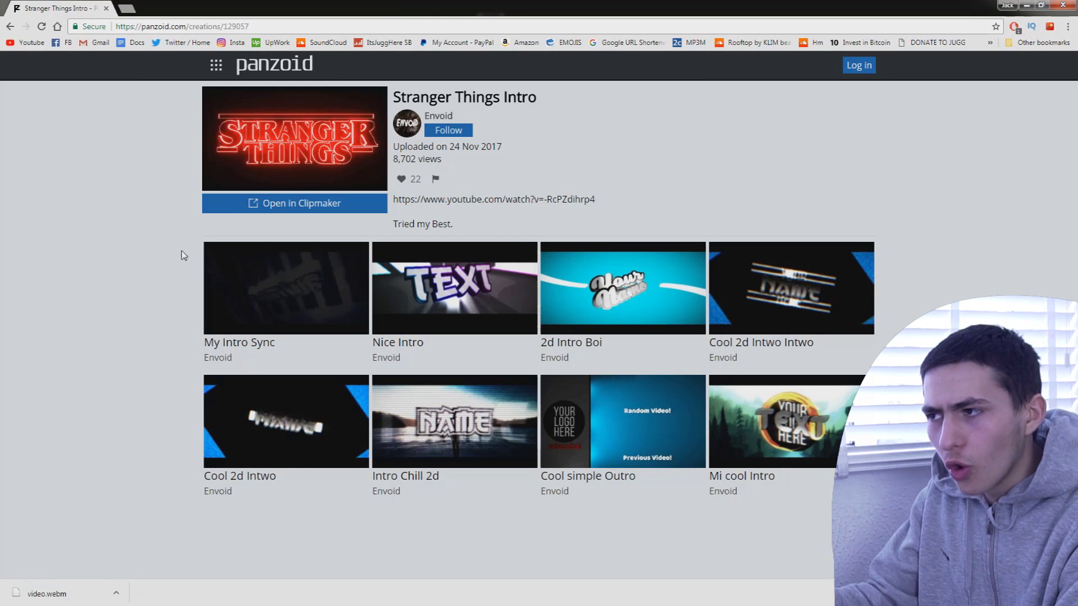
left_click(10, 26)
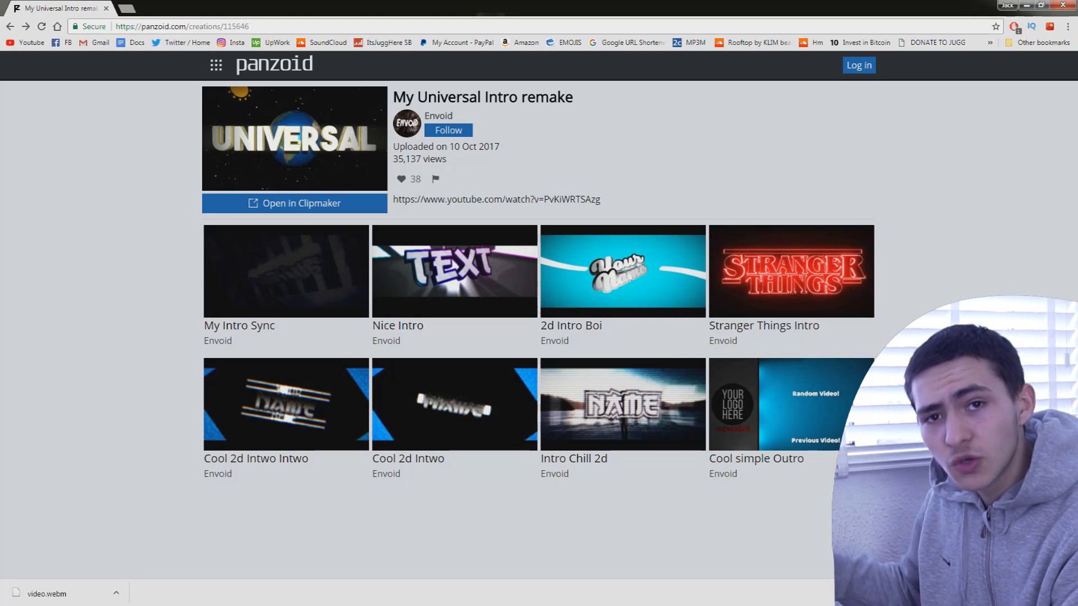
key("alt+Tab")
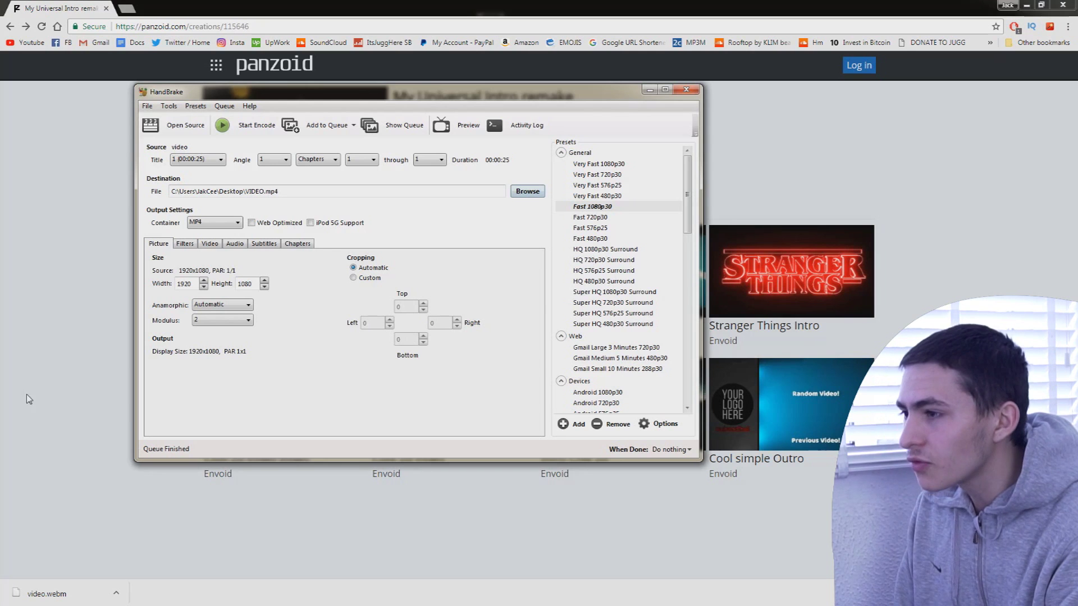
left_click_drag(214, 98, 278, 98)
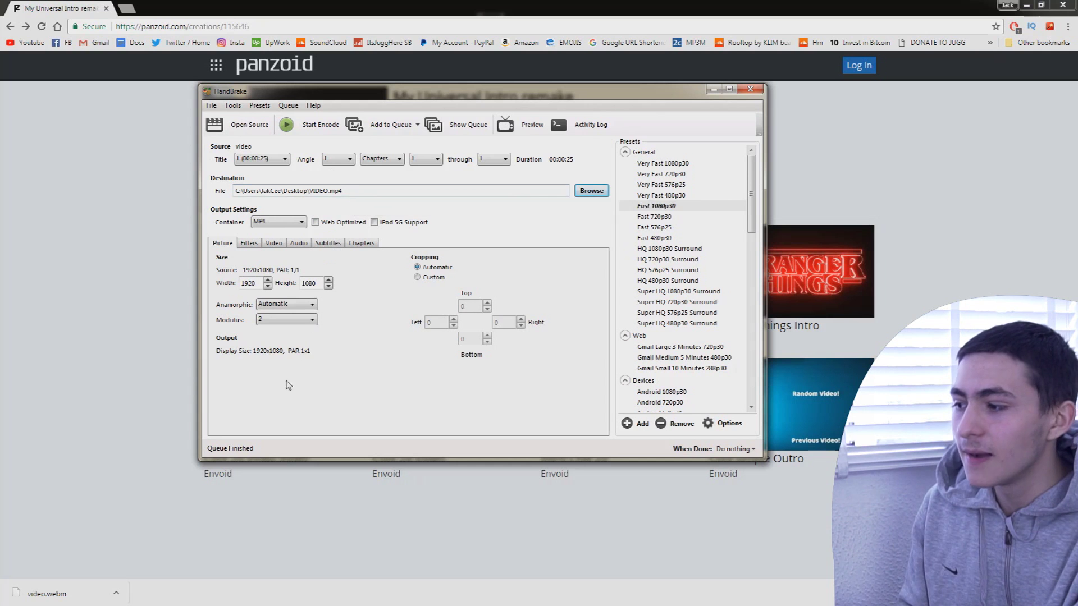
left_click(1026, 5)
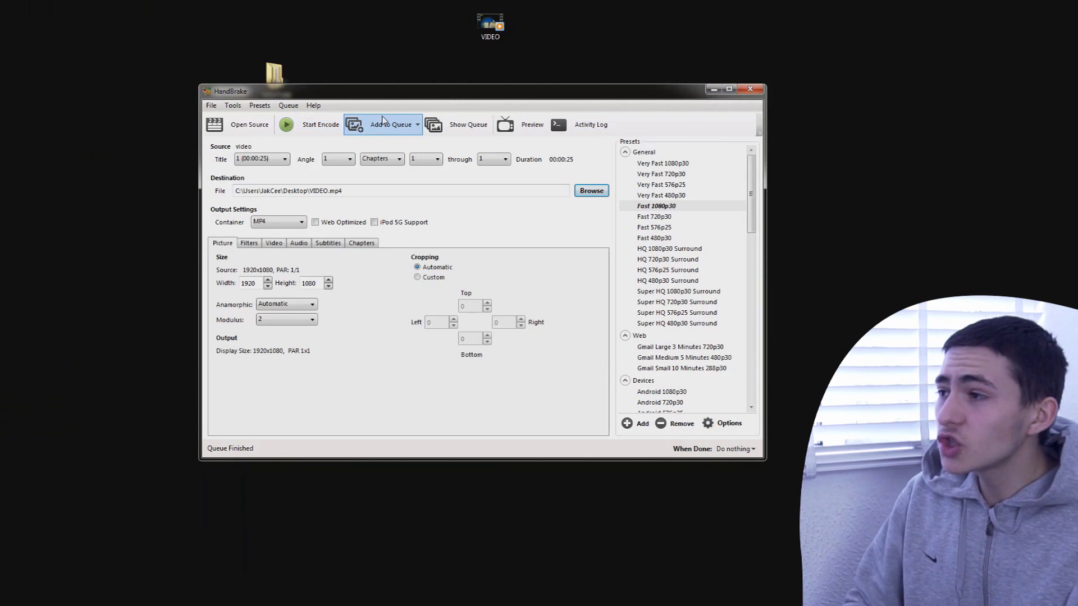
Step: Play VIDEO.mp4 in Windows Media Player at lower volume, then close it
left_click(714, 88)
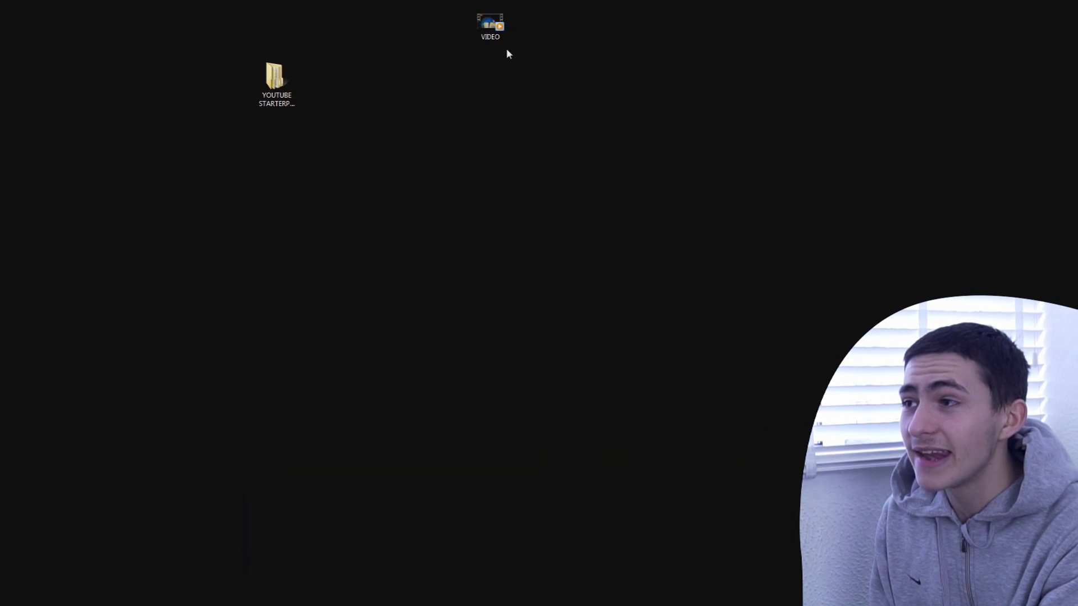
double_click(499, 23)
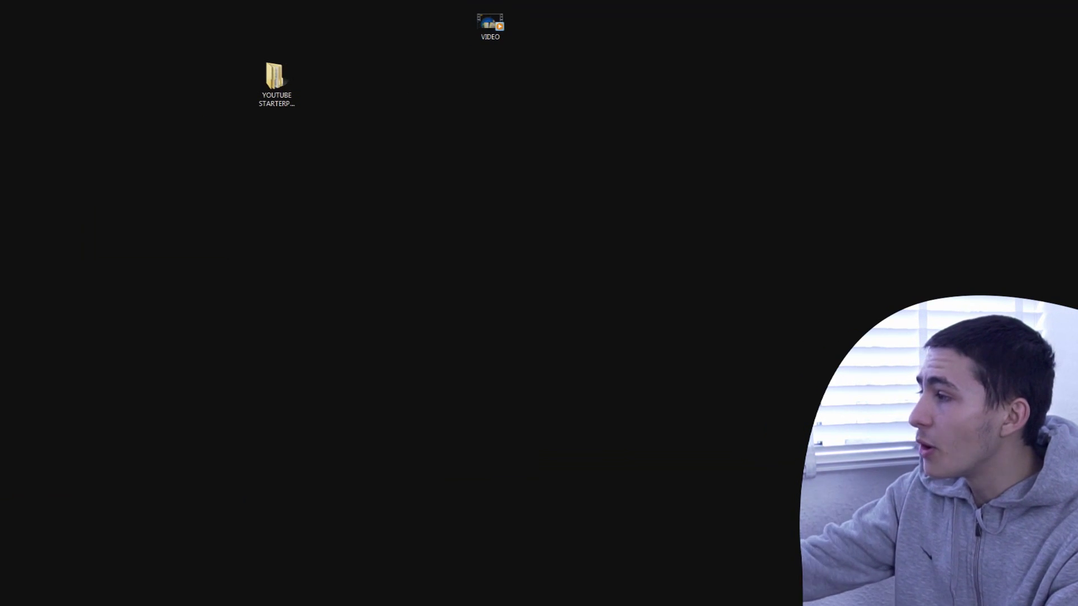
double_click(811, 118)
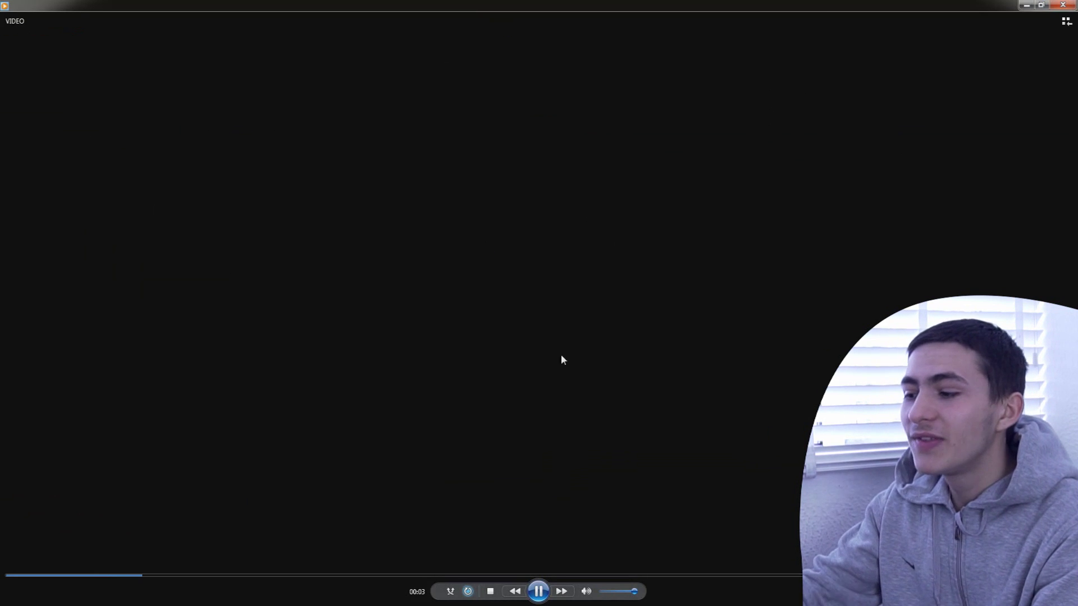
left_click(610, 593)
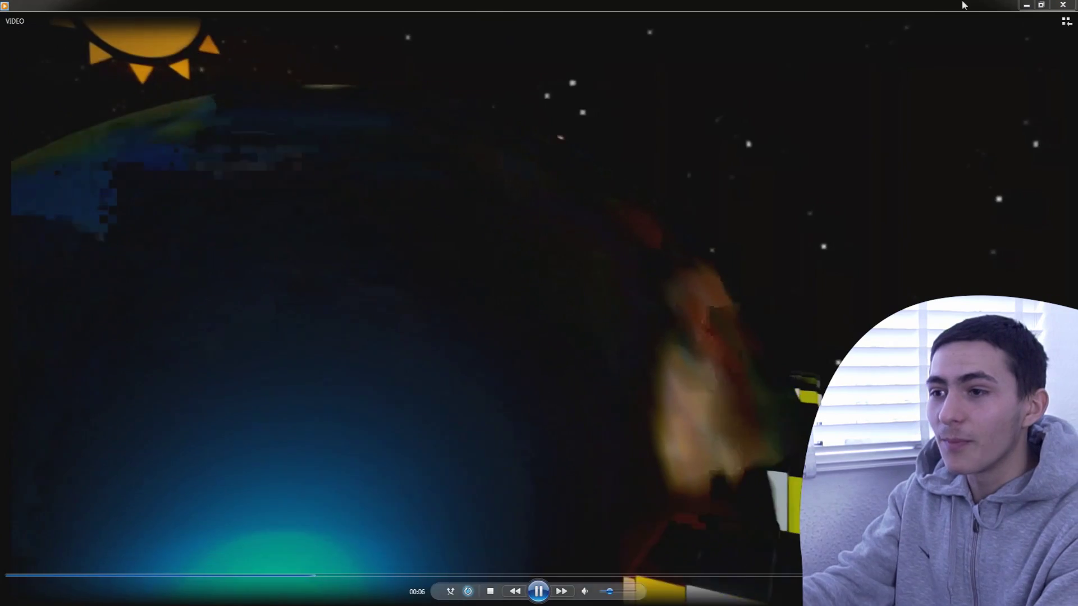
left_click_drag(986, 4, 830, 29)
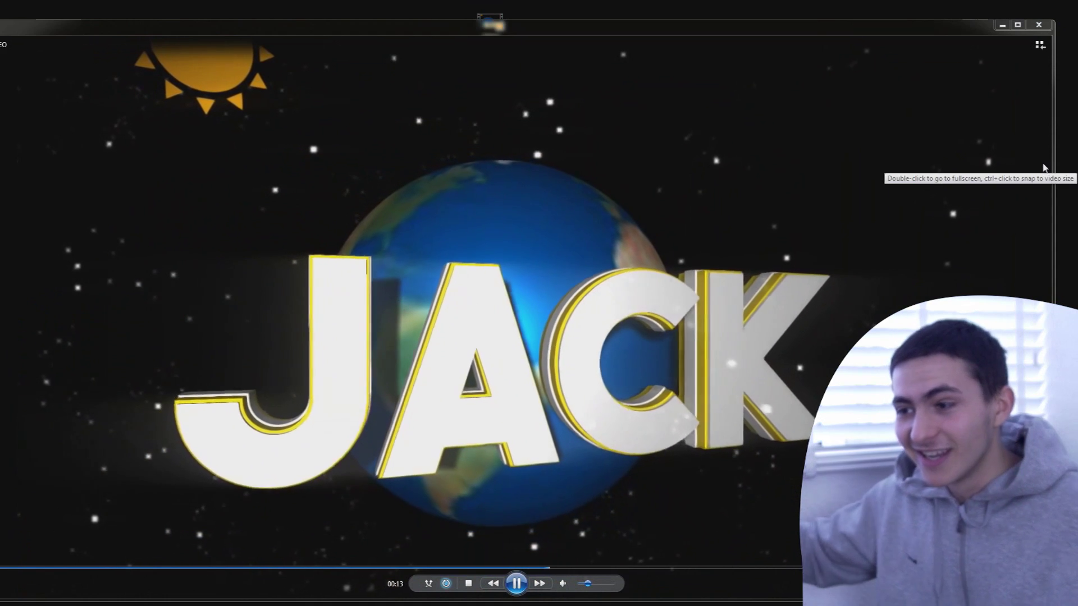
left_click(1037, 25)
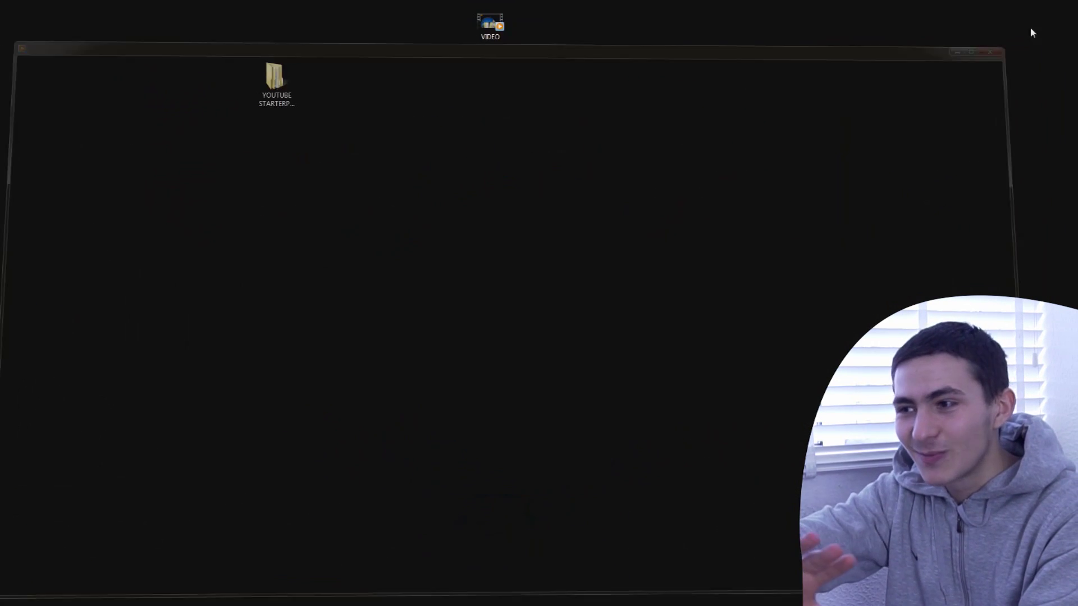
Step: Replay the VIDEO file from the desktop and close the player again
double_click(490, 24)
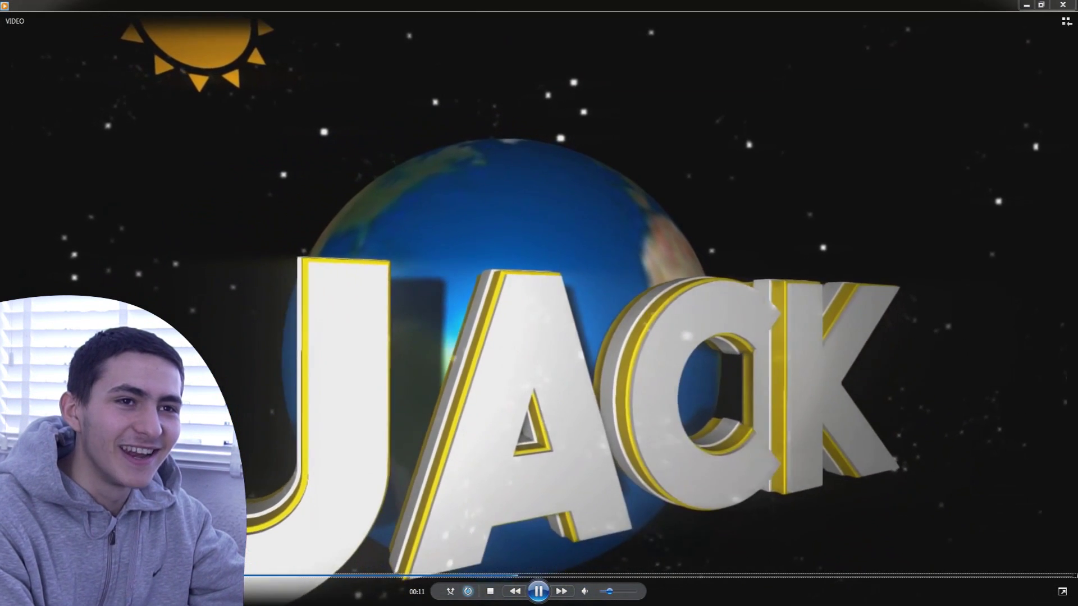
left_click(1066, 4)
left_click_drag(957, 91, 737, 284)
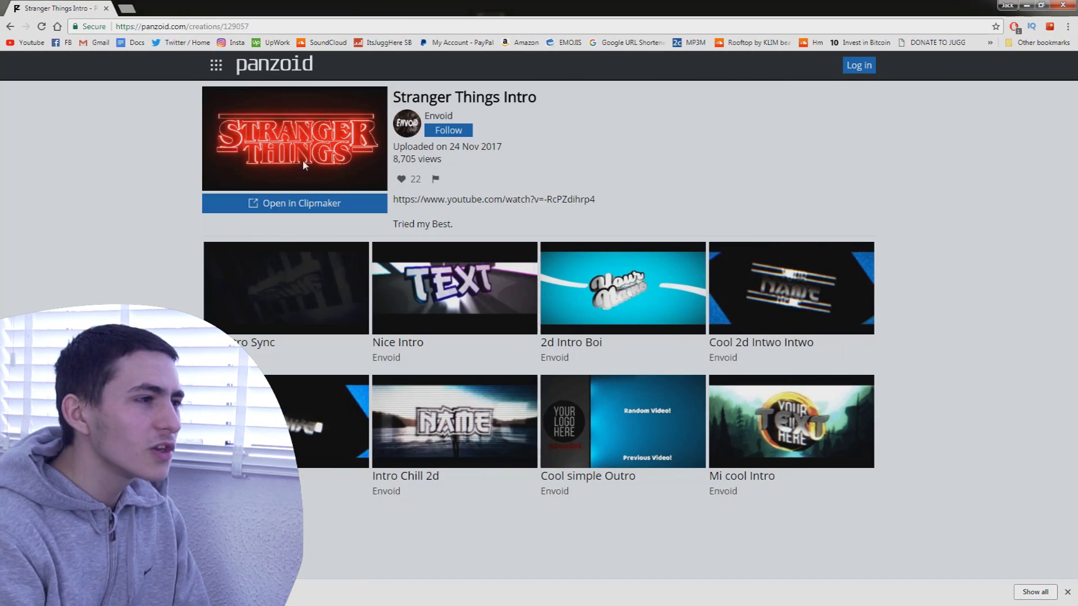
Step: Open the Stranger Things Intro template in Clipmaker and close its old page tab
left_click(273, 64)
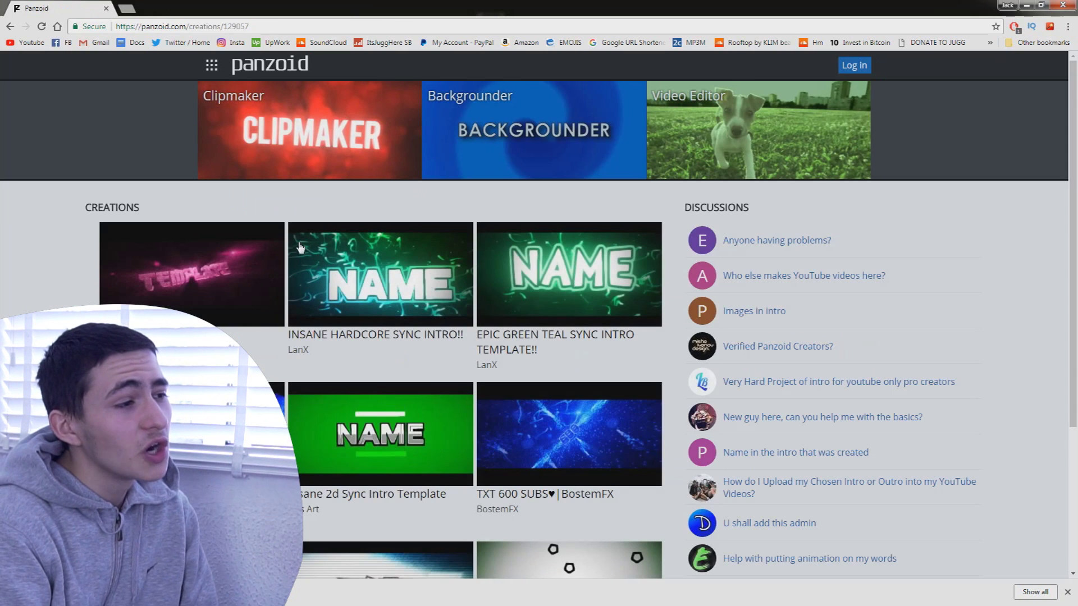
scroll(152, 286, "down", 5)
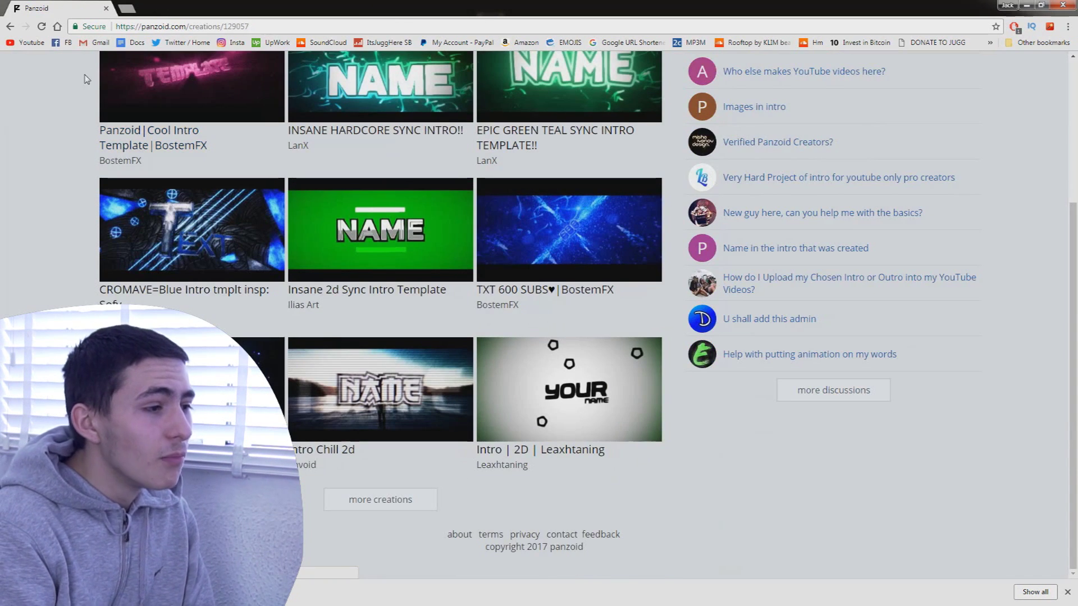
left_click(10, 26)
left_click(292, 202)
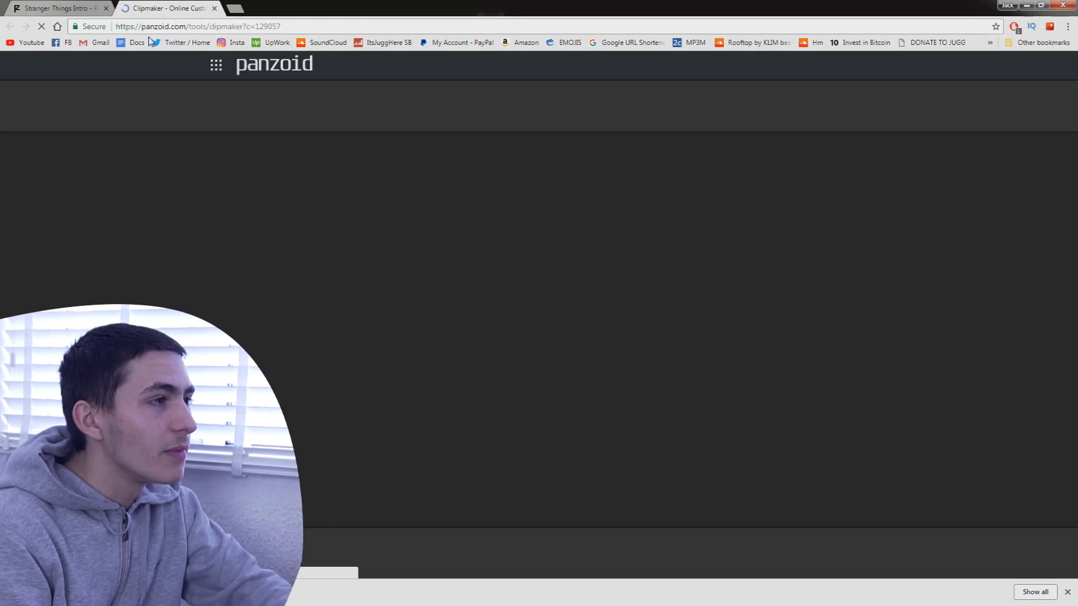
middle_click(85, 12)
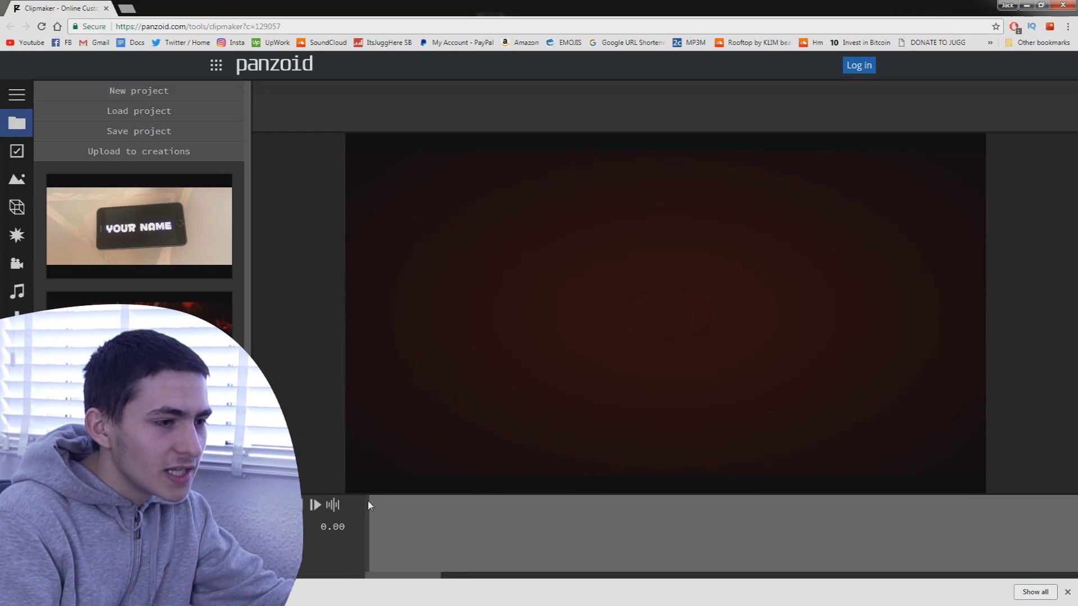
Step: Preview the animation and scrub to the neon STRANGER THINGS title at 41.27 s
left_click(306, 506)
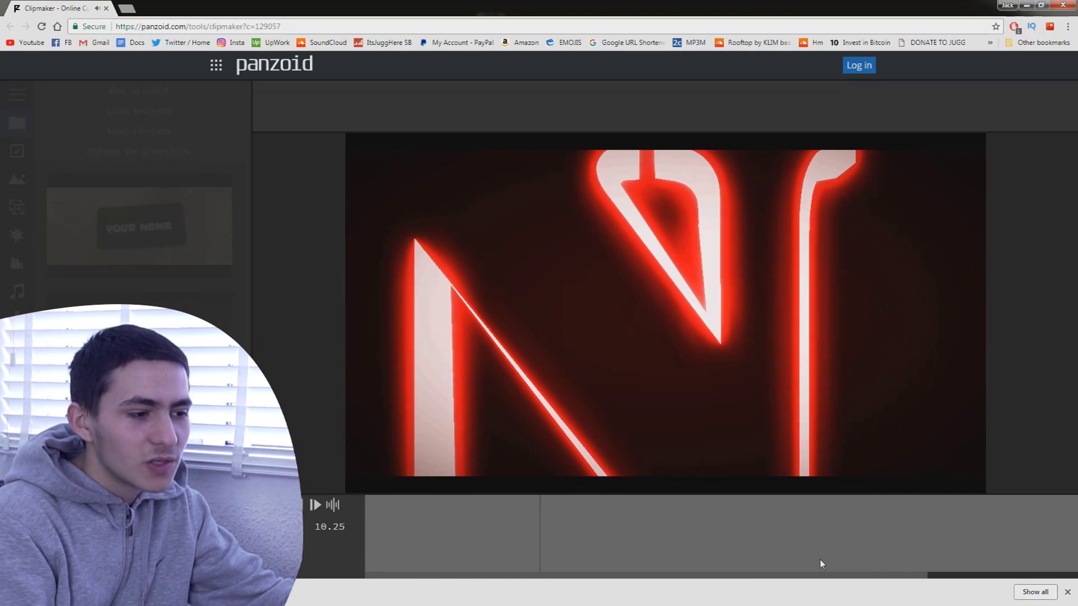
left_click(559, 540)
left_click(616, 553)
left_click_drag(616, 553, 1059, 513)
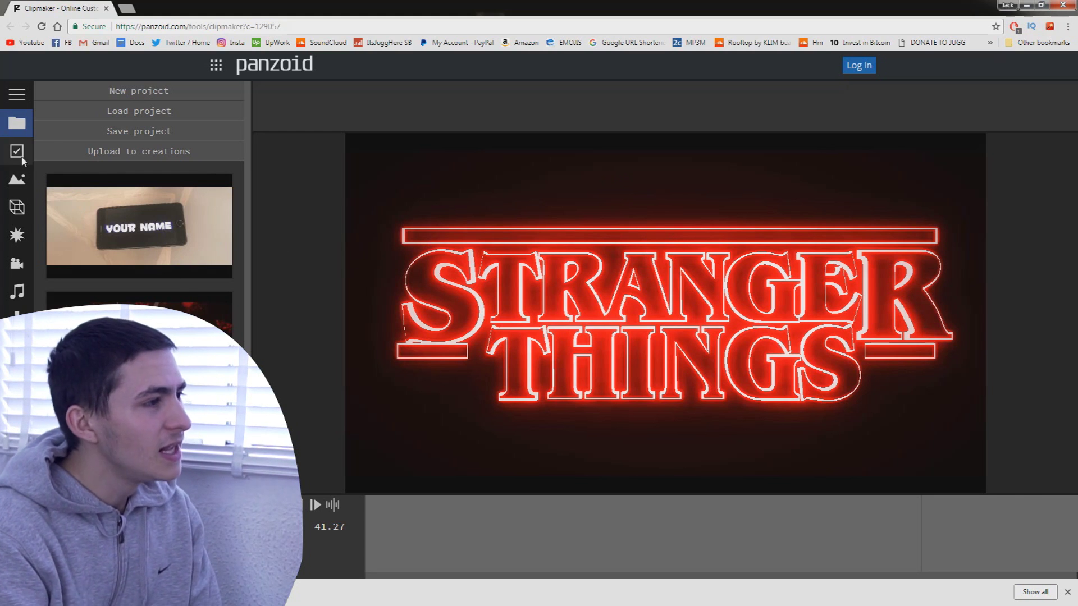
Step: In the 3D objects list, change both S text letters to j
left_click(17, 206)
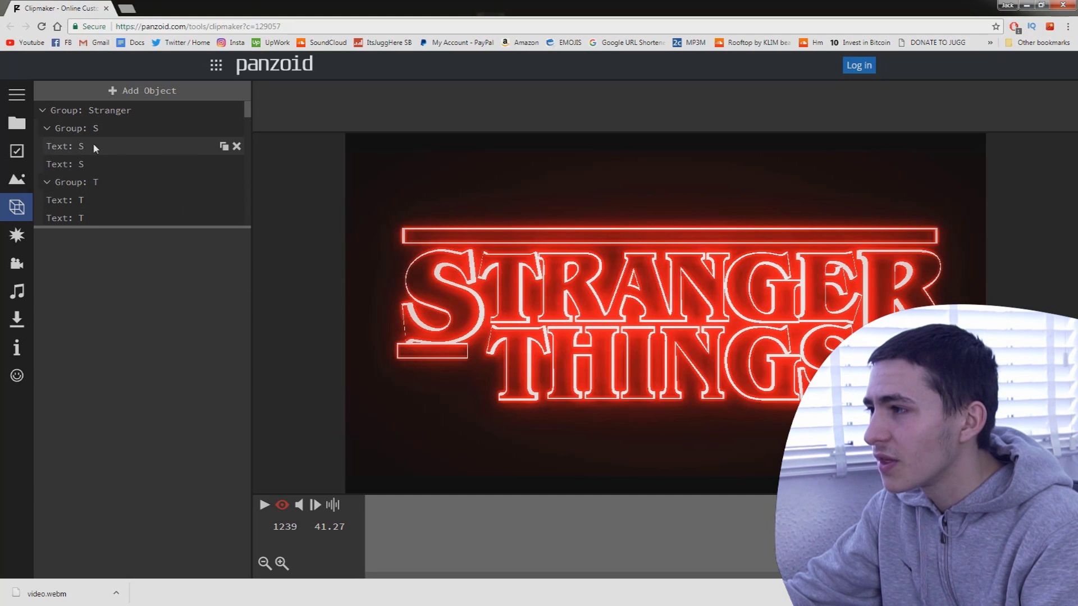
left_click(109, 130)
left_click(101, 131)
left_click(106, 128)
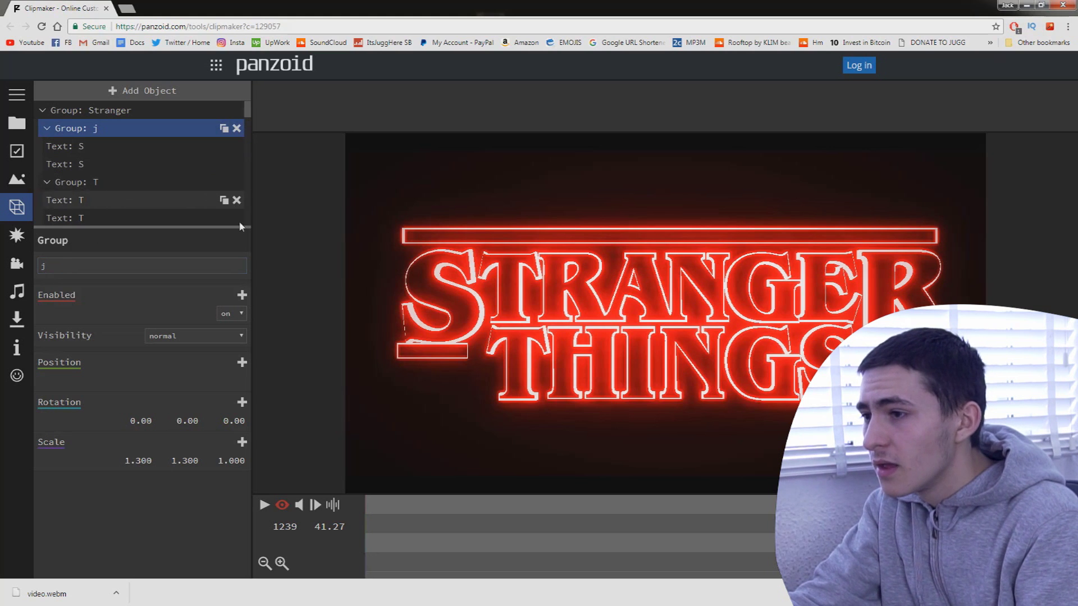
left_click(84, 146)
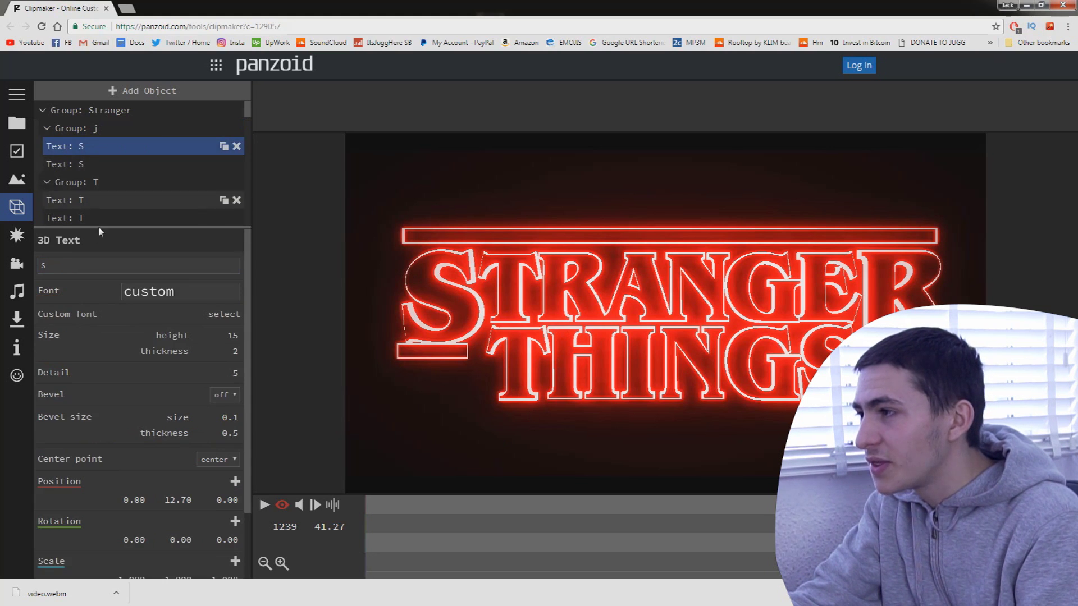
double_click(69, 264)
type("j")
left_click(86, 166)
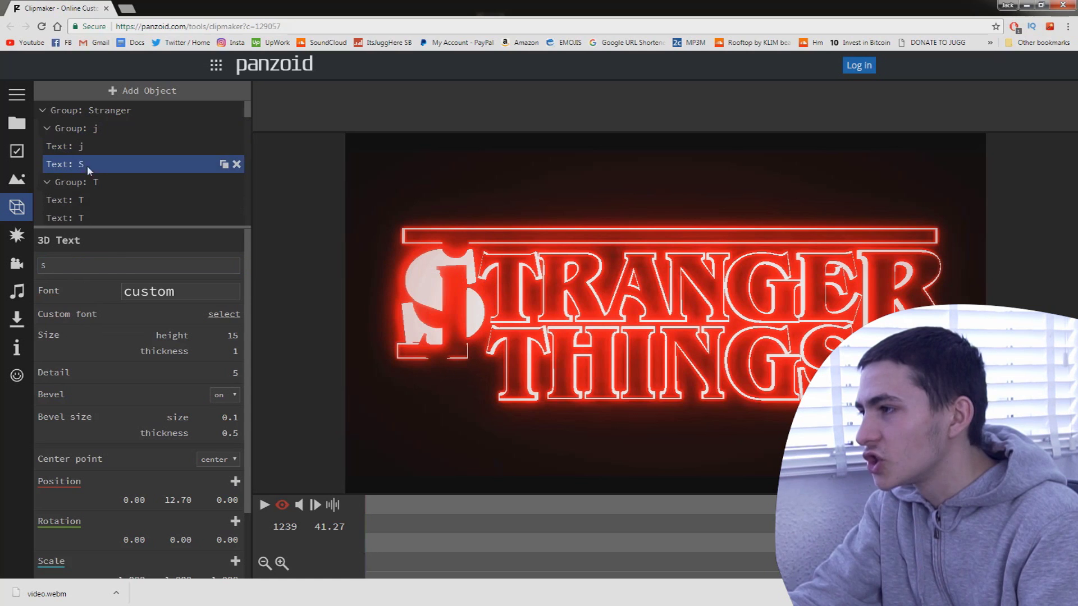
left_click(75, 264)
type("j")
Step: Change both T text letters to a, removing the stray backslash
left_click(115, 200)
left_click(78, 265)
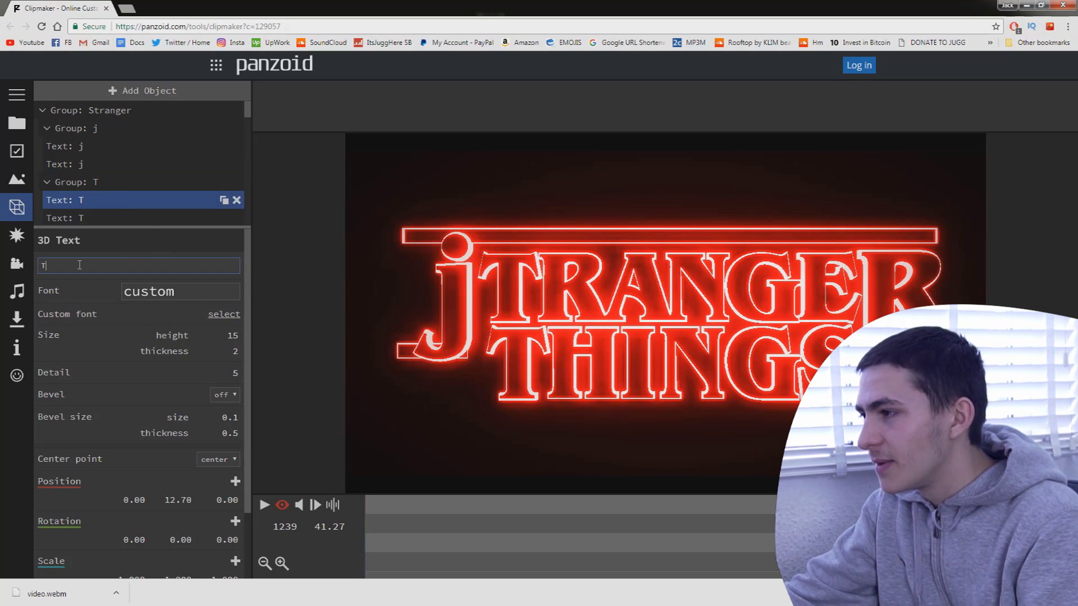
type("a")
left_click(89, 217)
left_click(78, 264)
type("a")
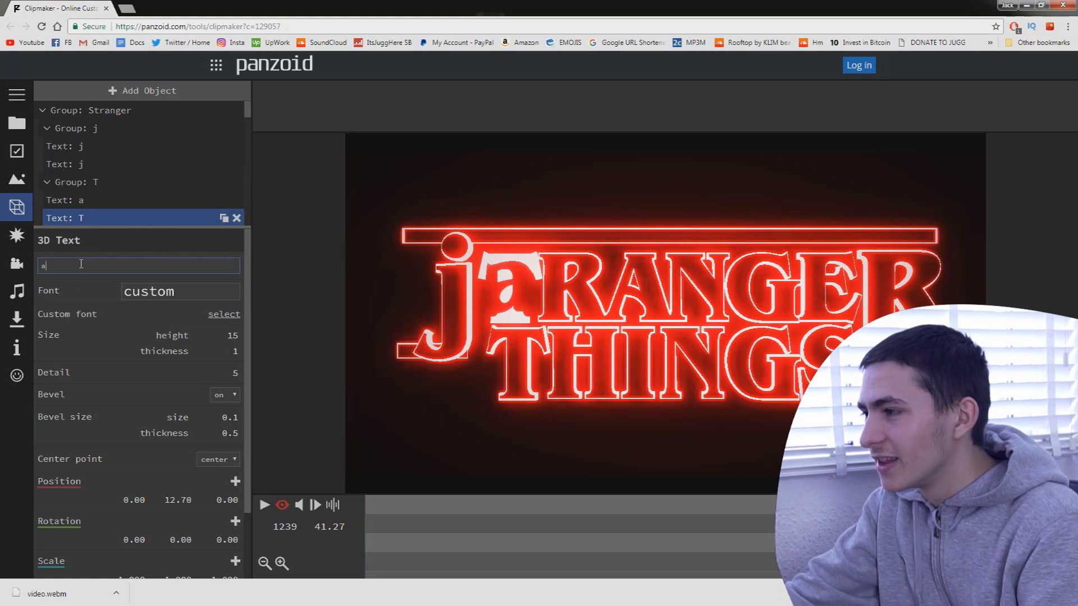
type("\\")
key("BackSpace")
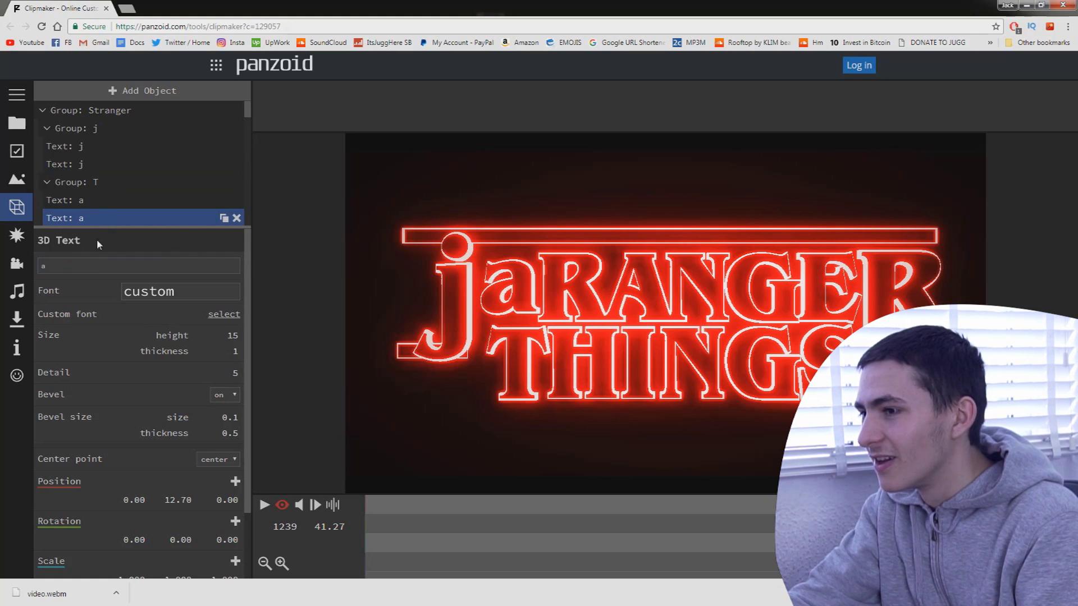
Step: Delete the N, THINGS and title-bar groups, then play the jack intro preview
left_click(116, 182)
scroll(115, 190, "down", 2)
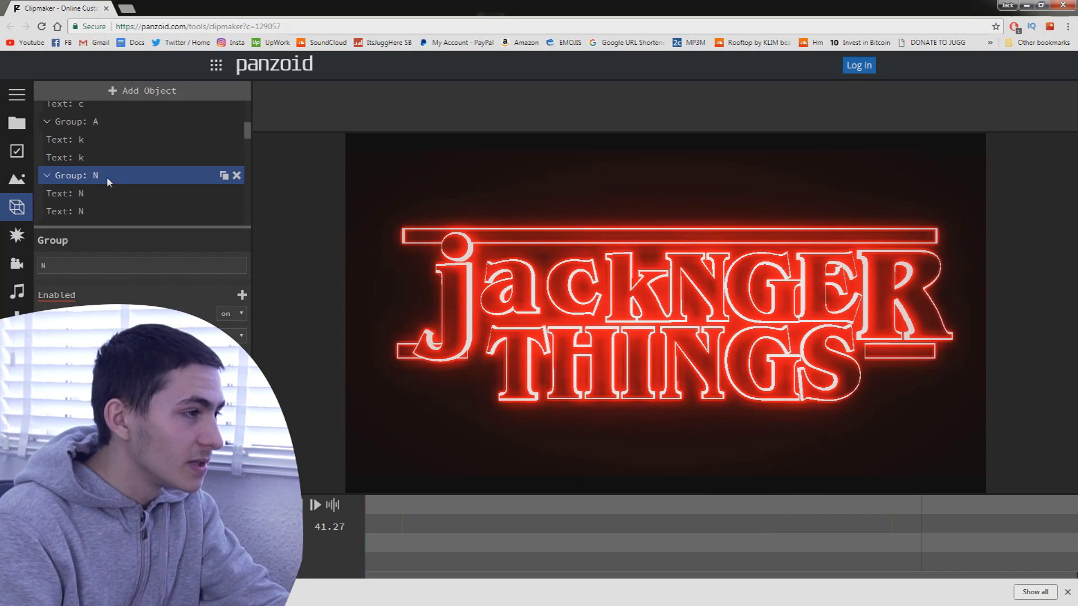
left_click(237, 176)
left_click(237, 176)
left_click(237, 176)
left_click(236, 179)
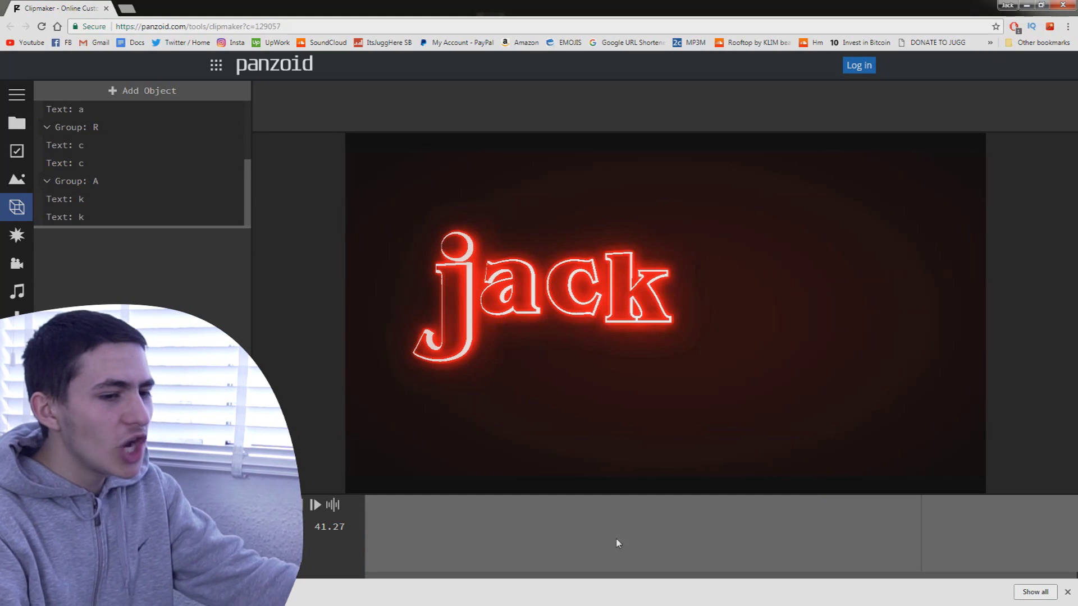
left_click_drag(929, 525, 699, 543)
key("space")
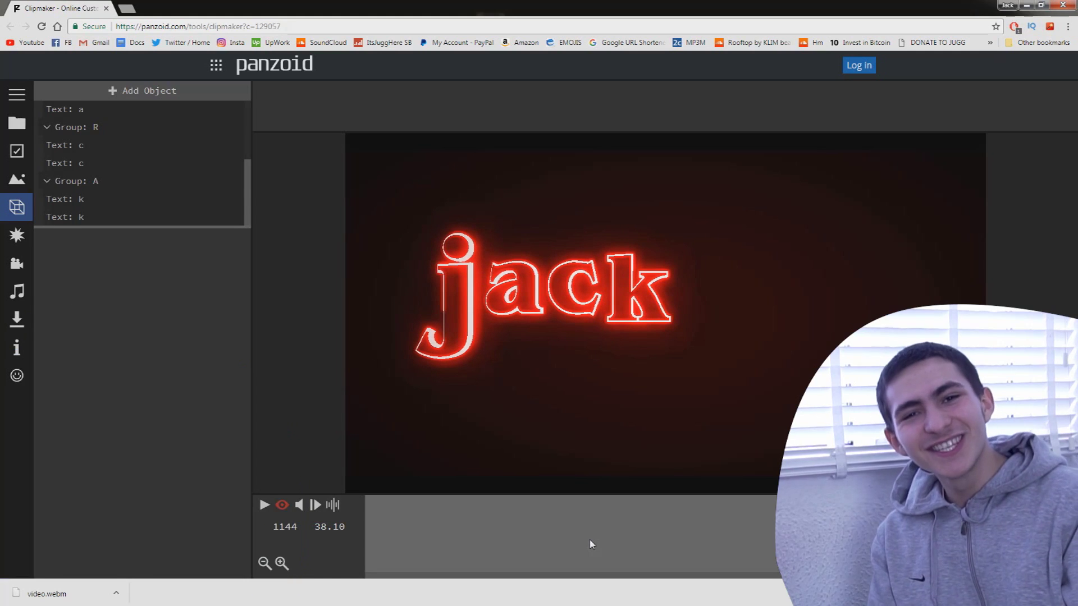
Step: Load the clown template from the Project panel, leaving the current project
left_click(22, 95)
left_click(26, 122)
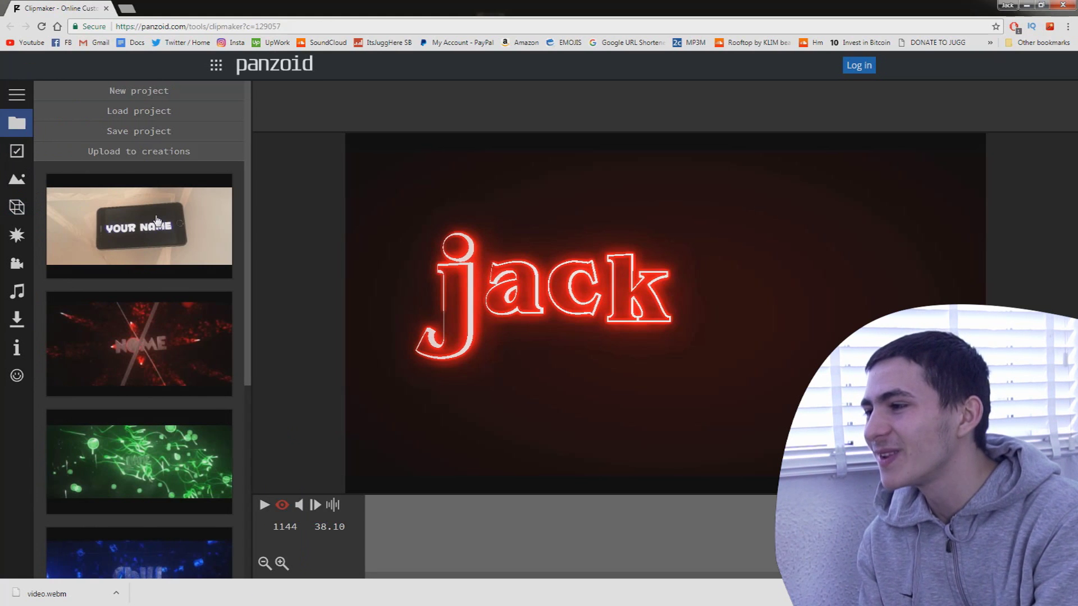
scroll(157, 219, "down", 5)
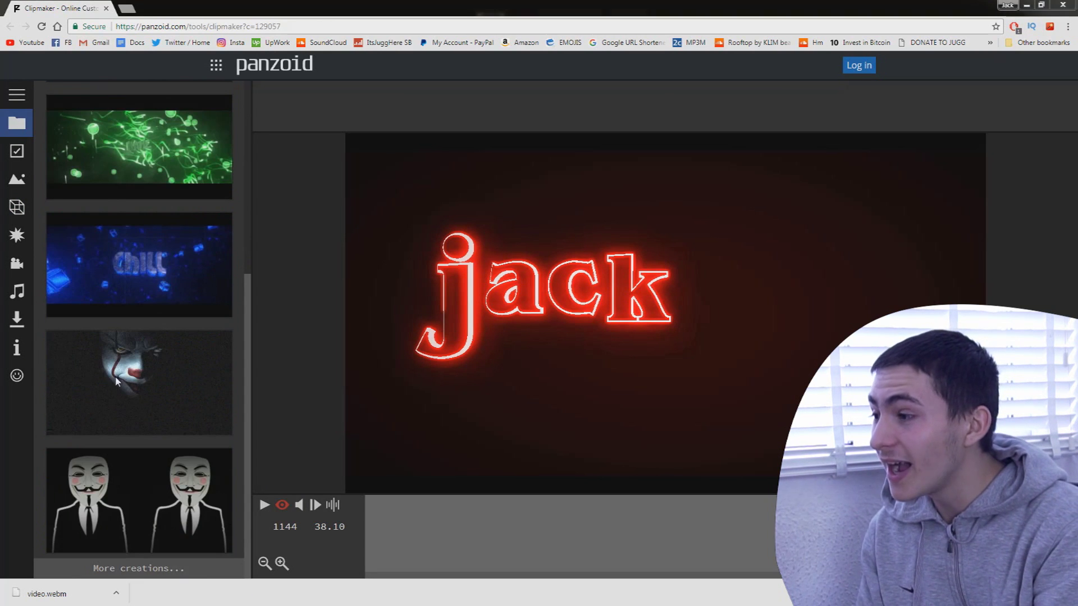
left_click(117, 382)
left_click(584, 87)
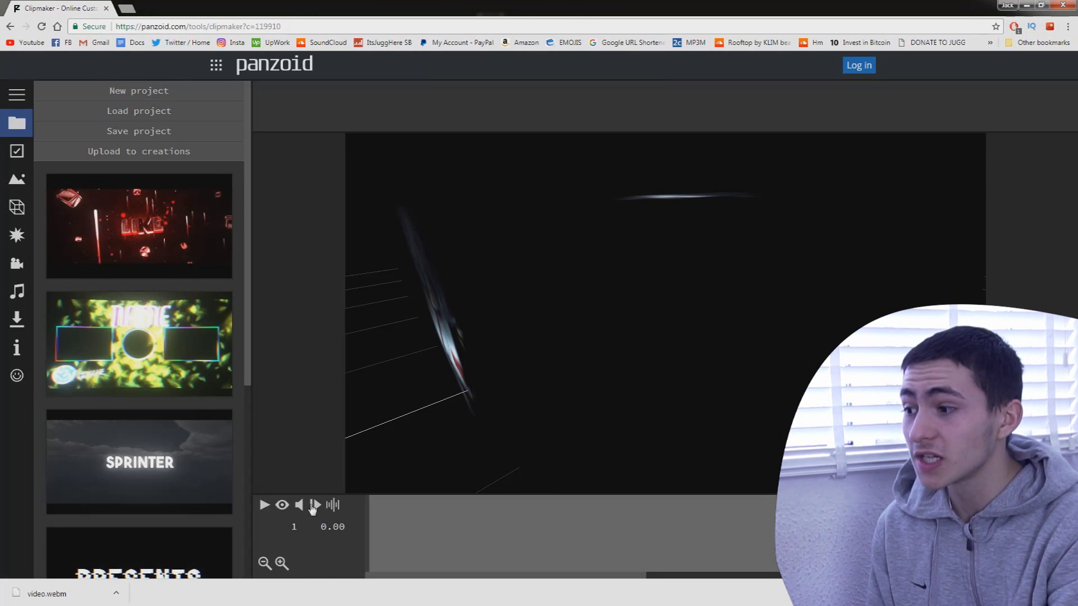
Step: Enable live preview and play the clown intro's dripping FLOAT title animation
left_click(281, 506)
left_click_drag(421, 534, 374, 534)
key("space")
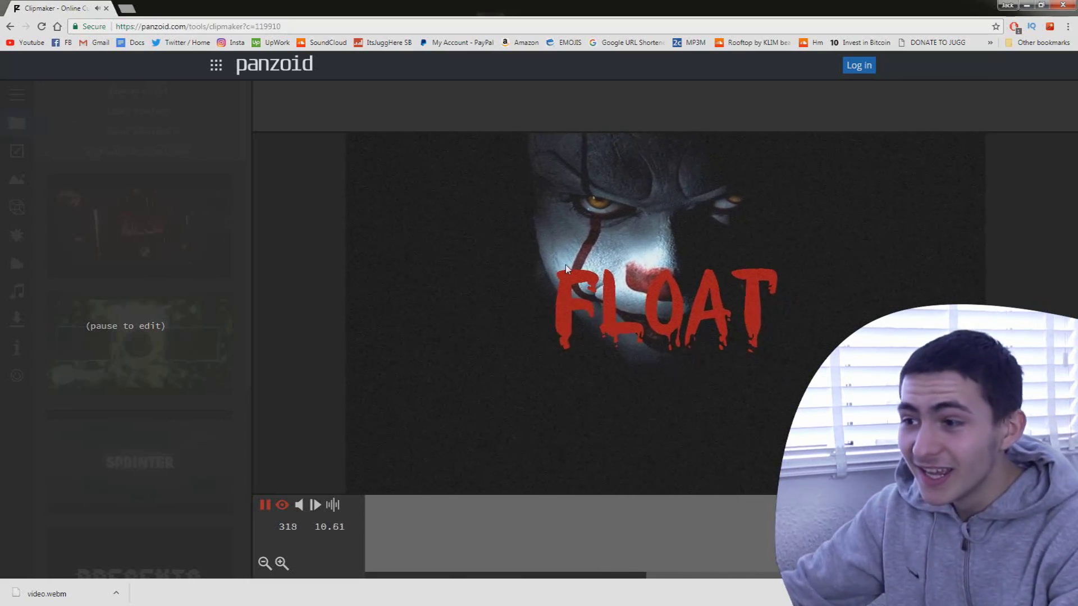
key("space")
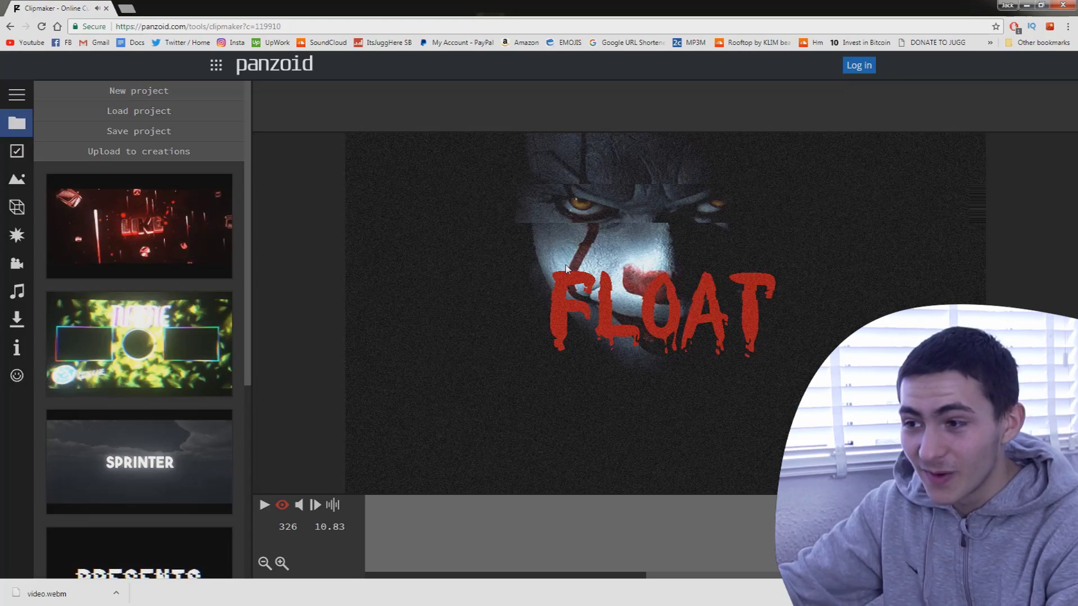
key("space")
key("space")
key("space")
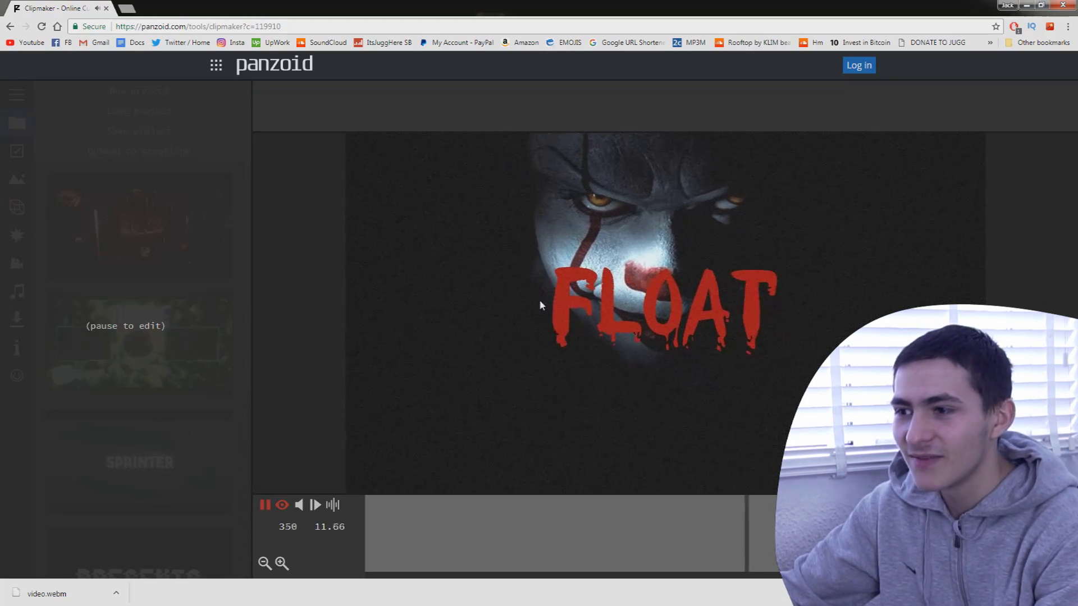
key("space")
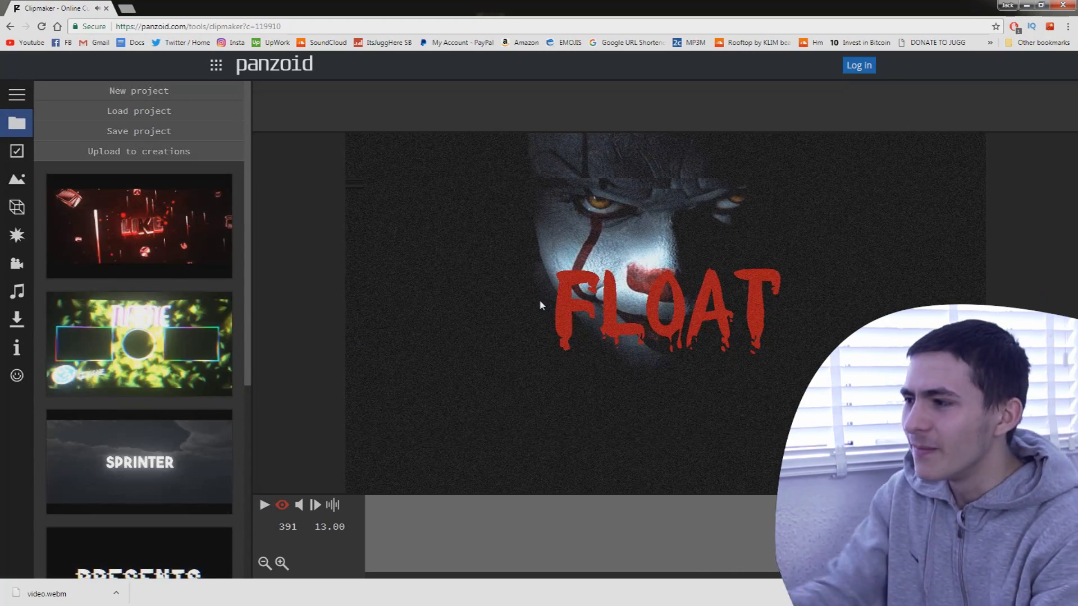